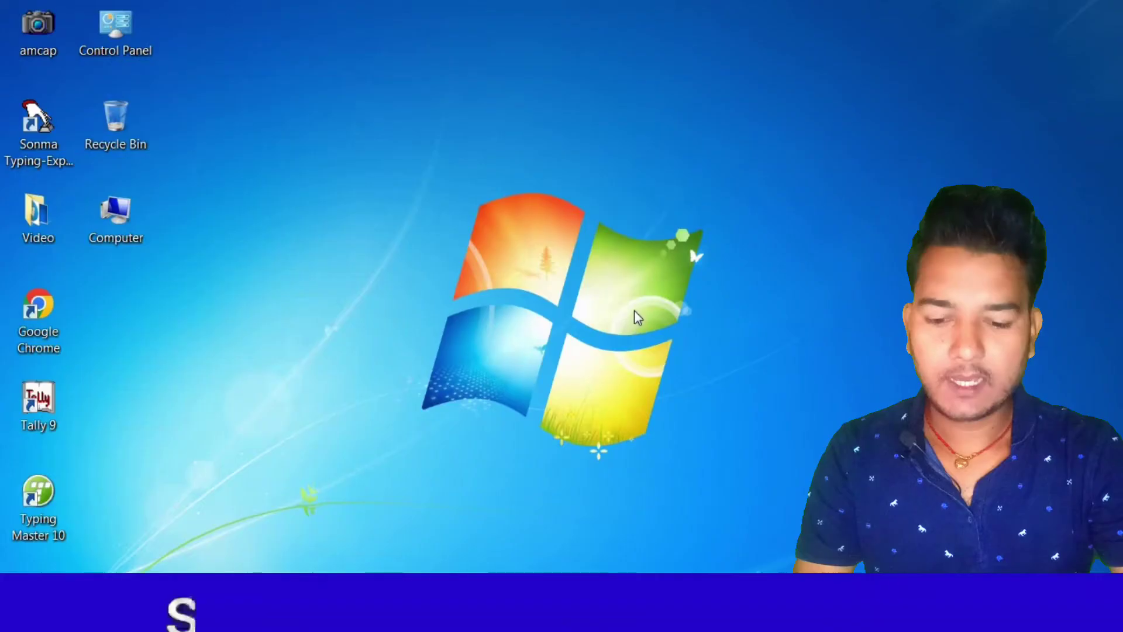
# Step: Open the desktop's right-click menu, then dismiss it without choosing anything
pyautogui.rightClick(634, 310)
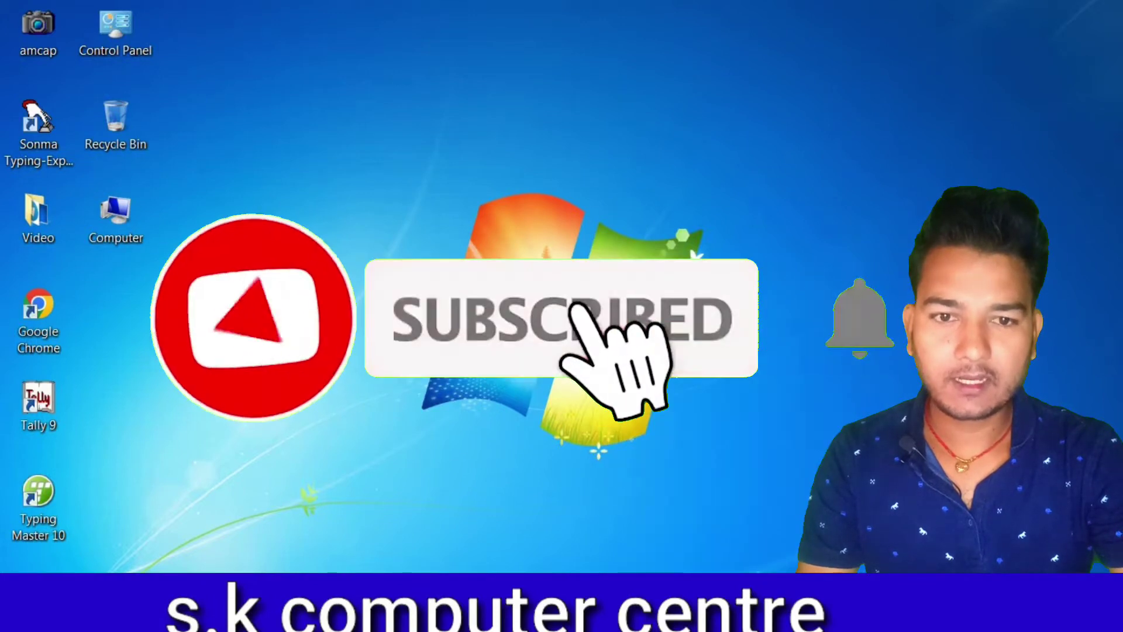
pyautogui.press('Escape')
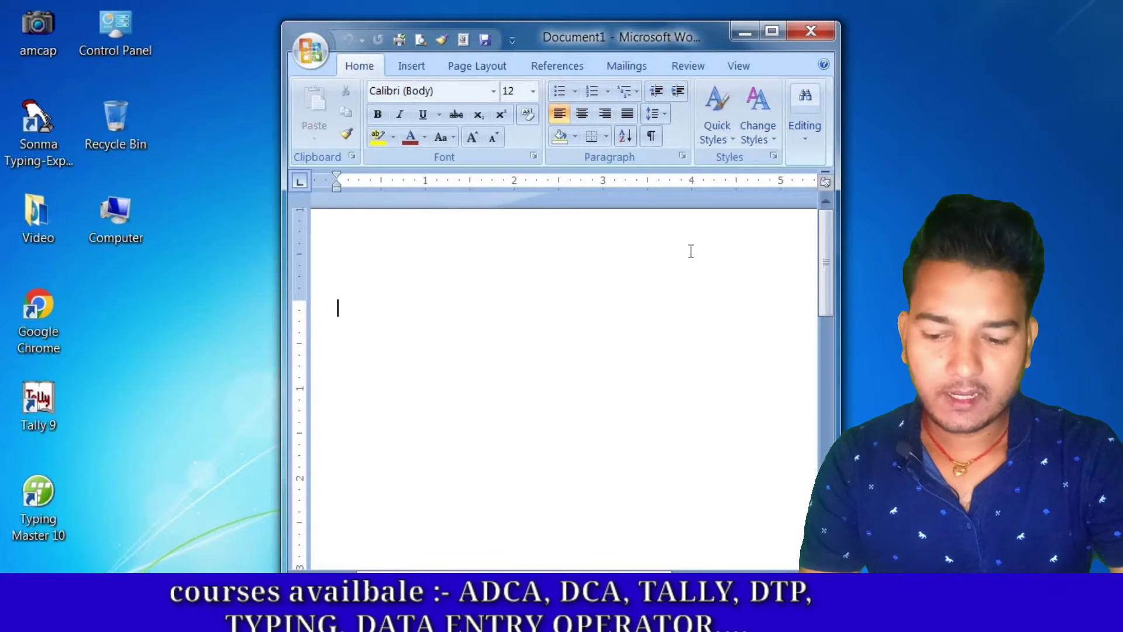
# Step: Maximize the Word window and browse the Insert, Page Layout, References and Mailings tabs
pyautogui.click(780, 33)
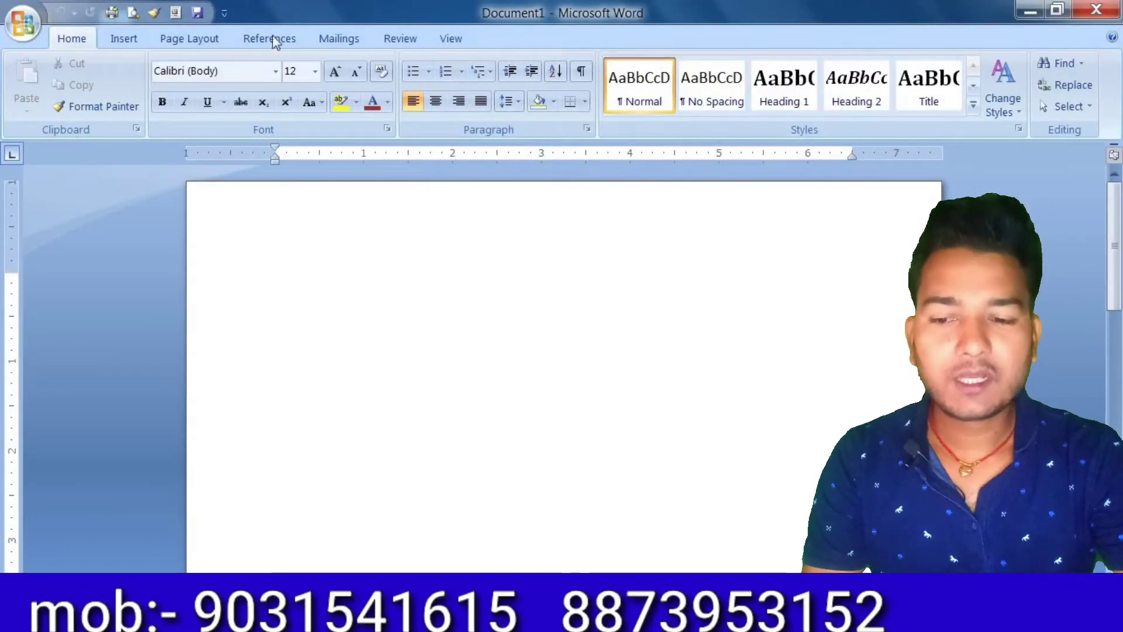
pyautogui.click(120, 41)
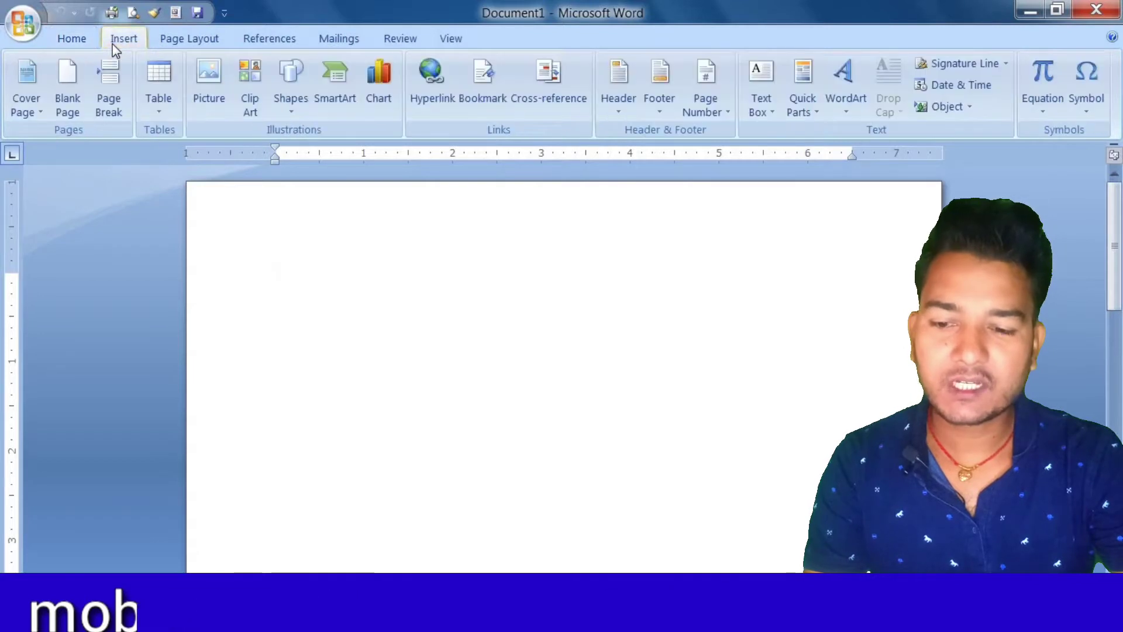
pyautogui.click(196, 41)
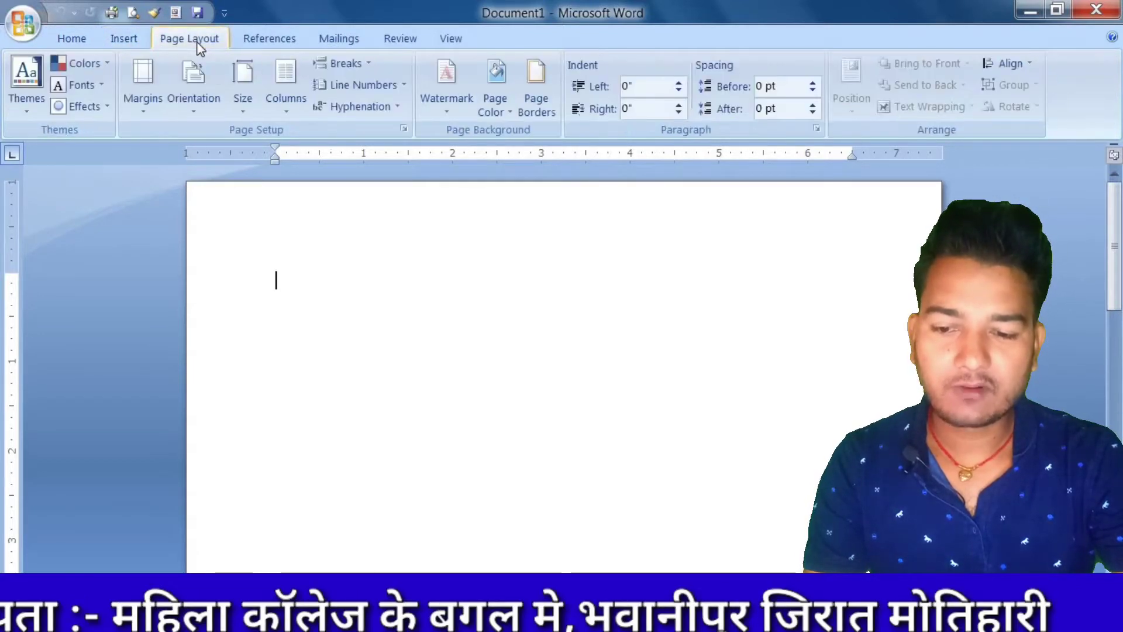
pyautogui.click(267, 41)
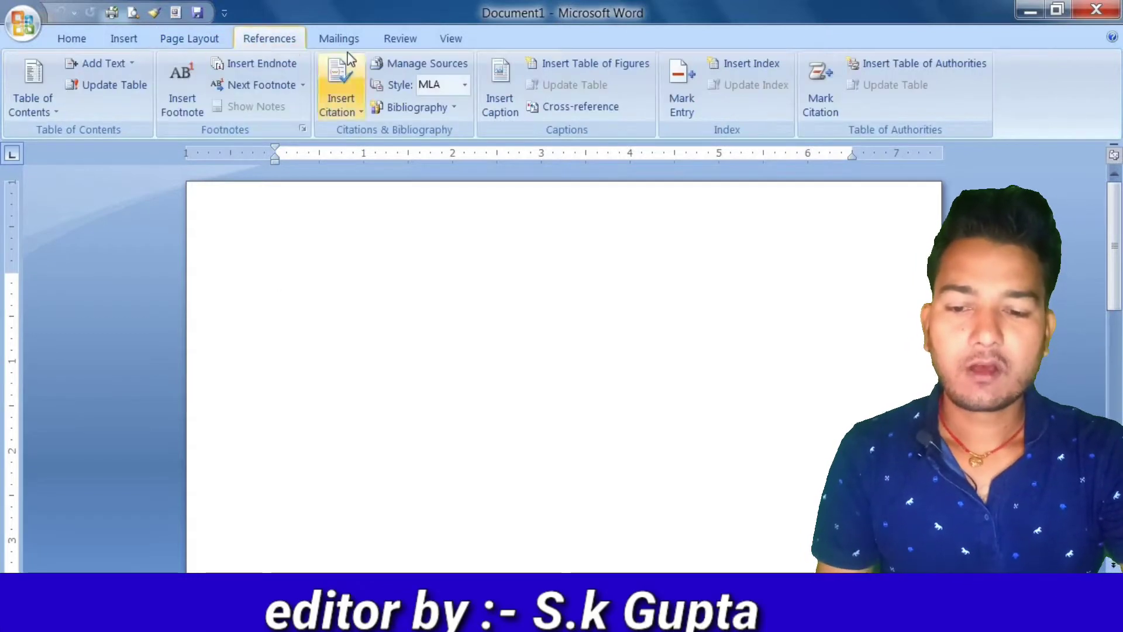
pyautogui.click(357, 39)
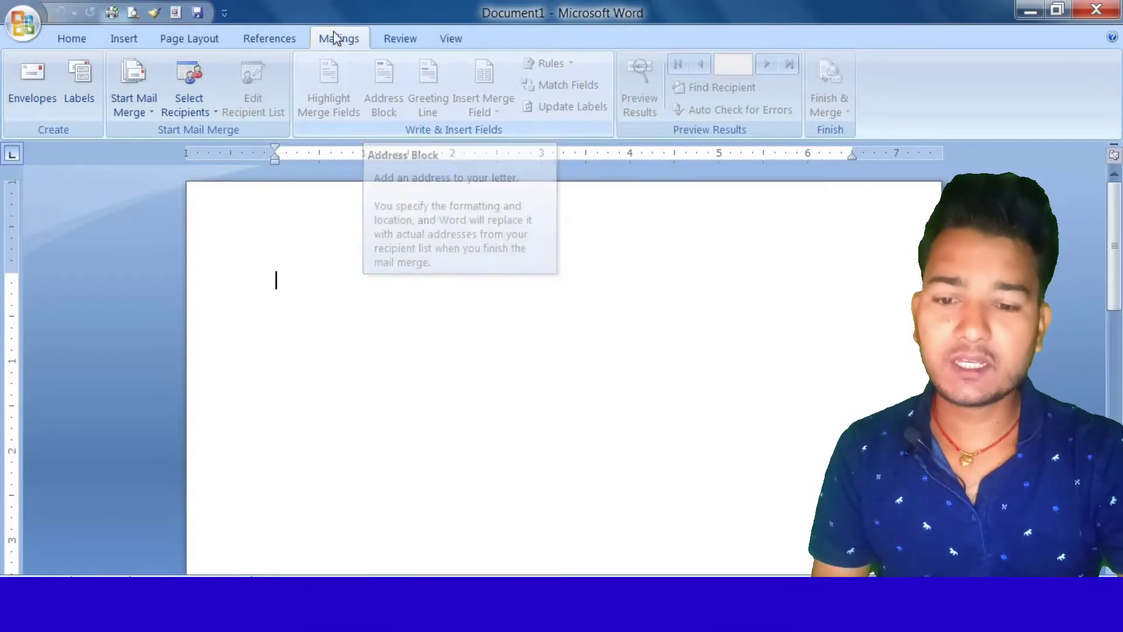
# Step: Switch the ribbon to the Review tab's proofing and comment commands
pyautogui.click(398, 39)
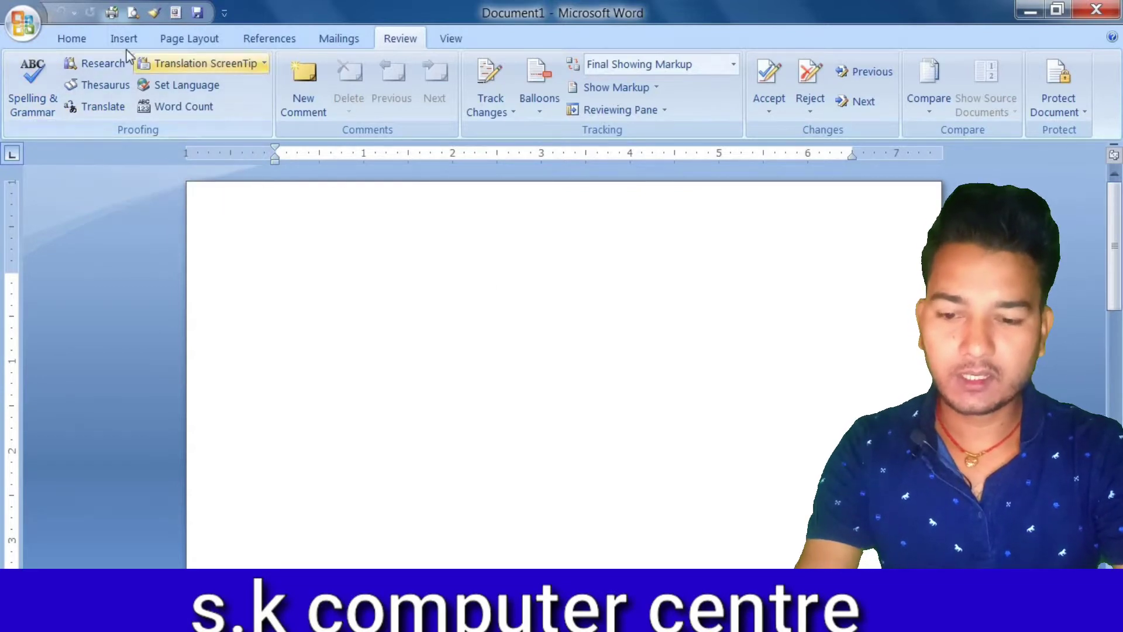
# Step: On the Home tab, enter 29 in the Font Size box for new text
pyautogui.click(71, 38)
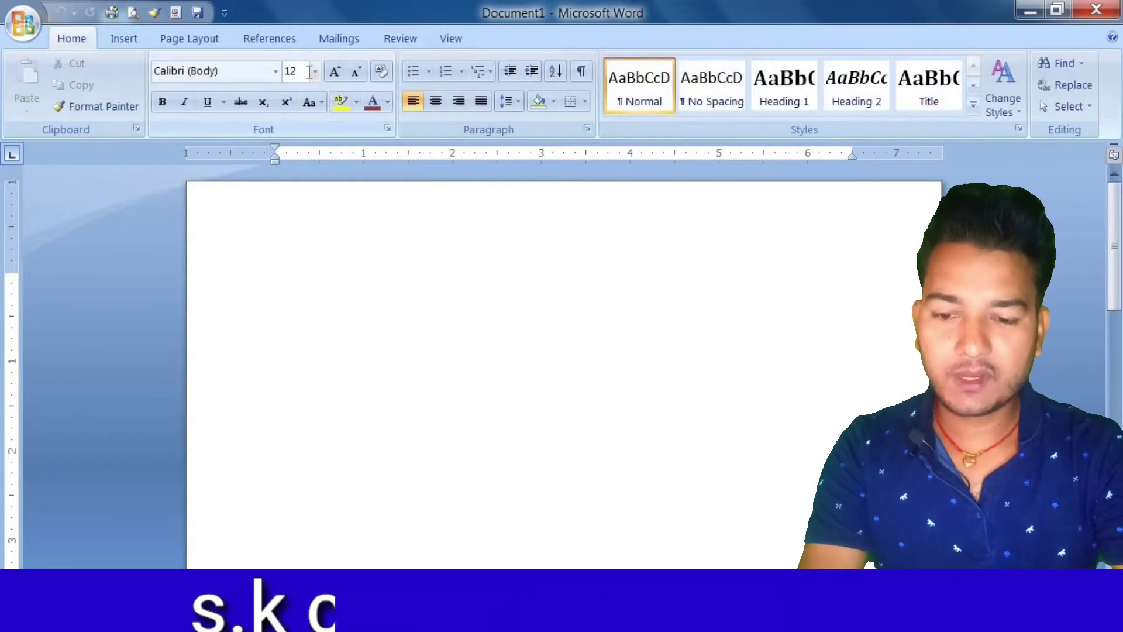
pyautogui.click(310, 72)
pyautogui.write('19')
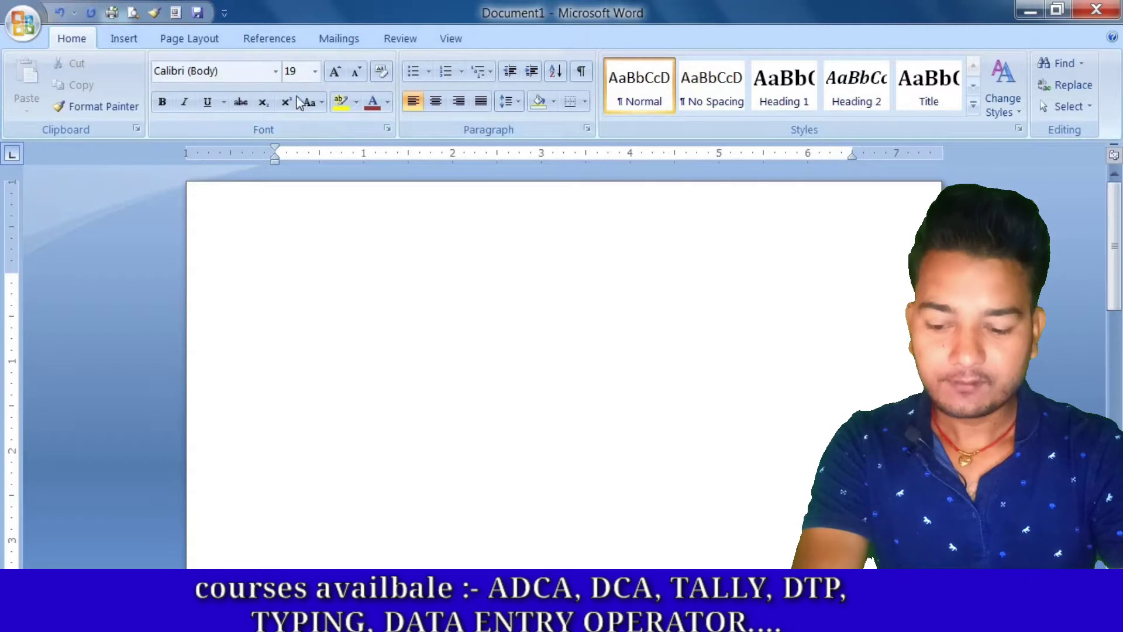
pyautogui.click(302, 70)
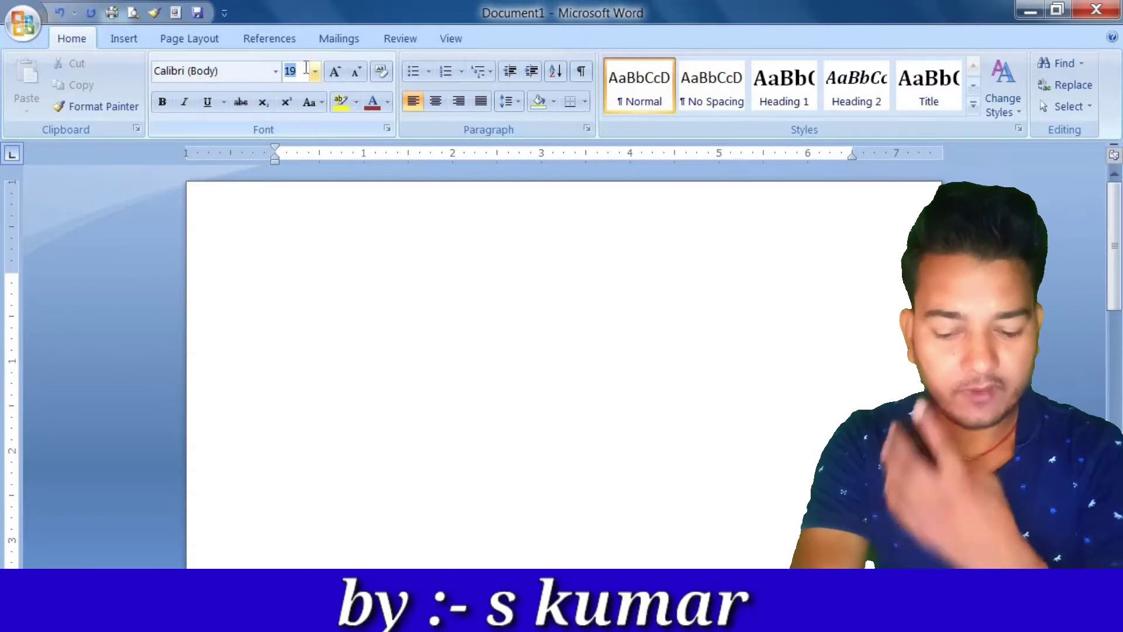
pyautogui.write('29')
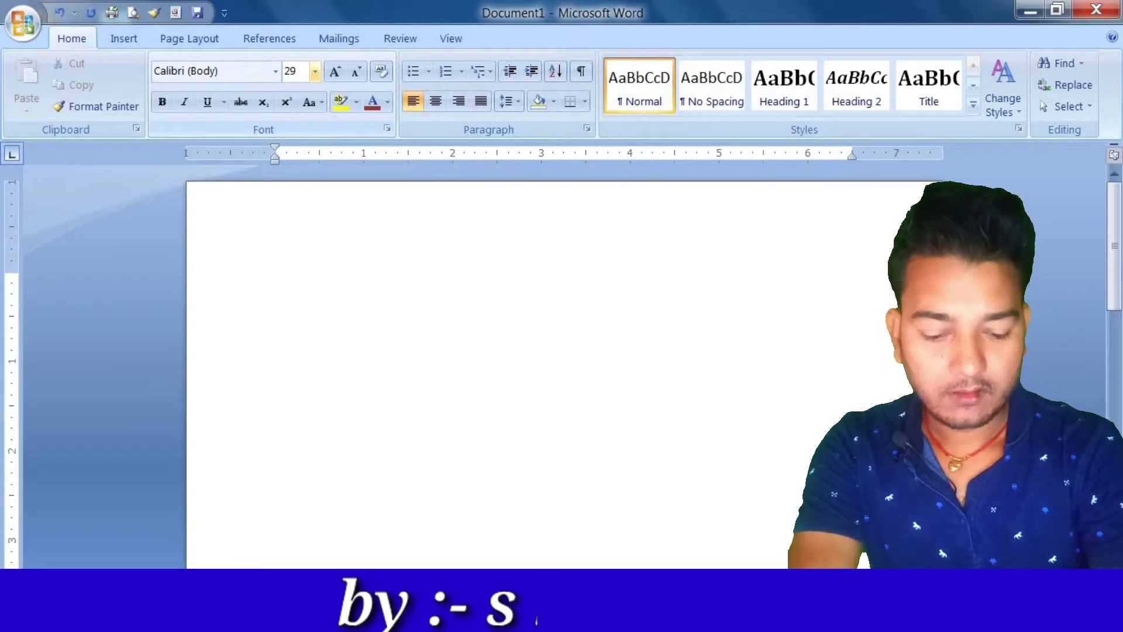
pyautogui.press('Return')
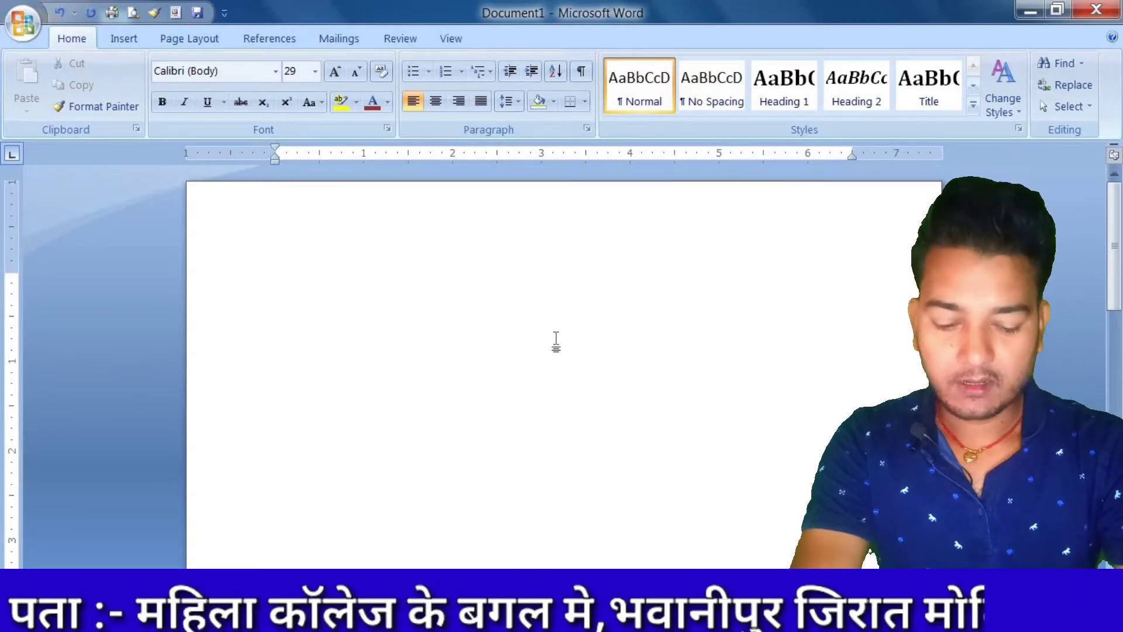
# Step: Type the word Applo at the top of the page and return to the Review tab
pyautogui.write('app')
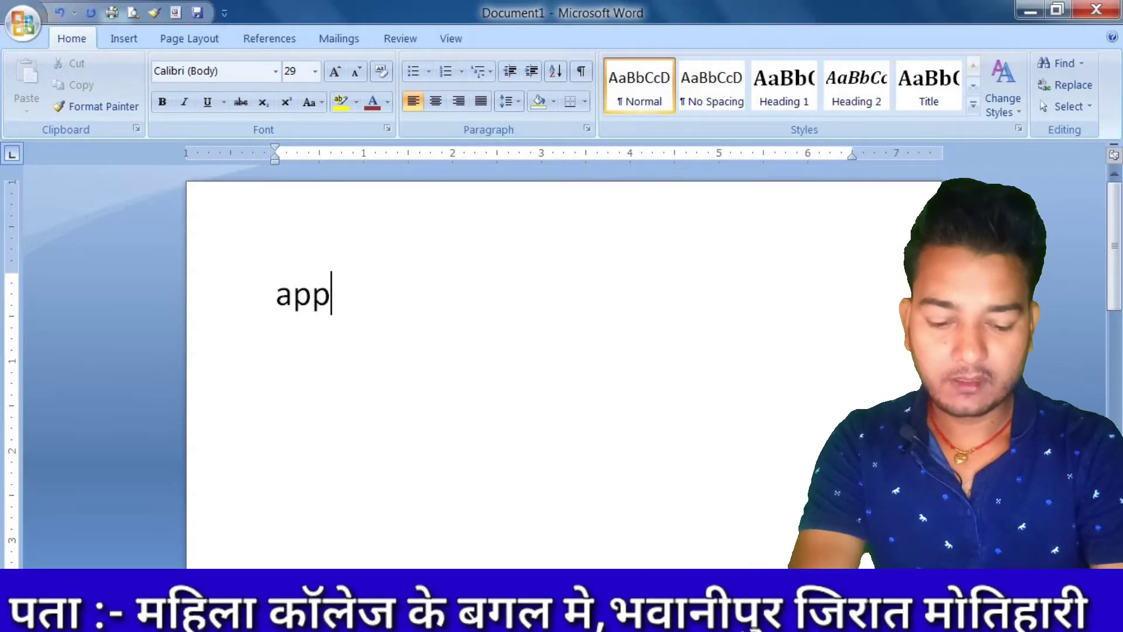
pyautogui.write('Applo')
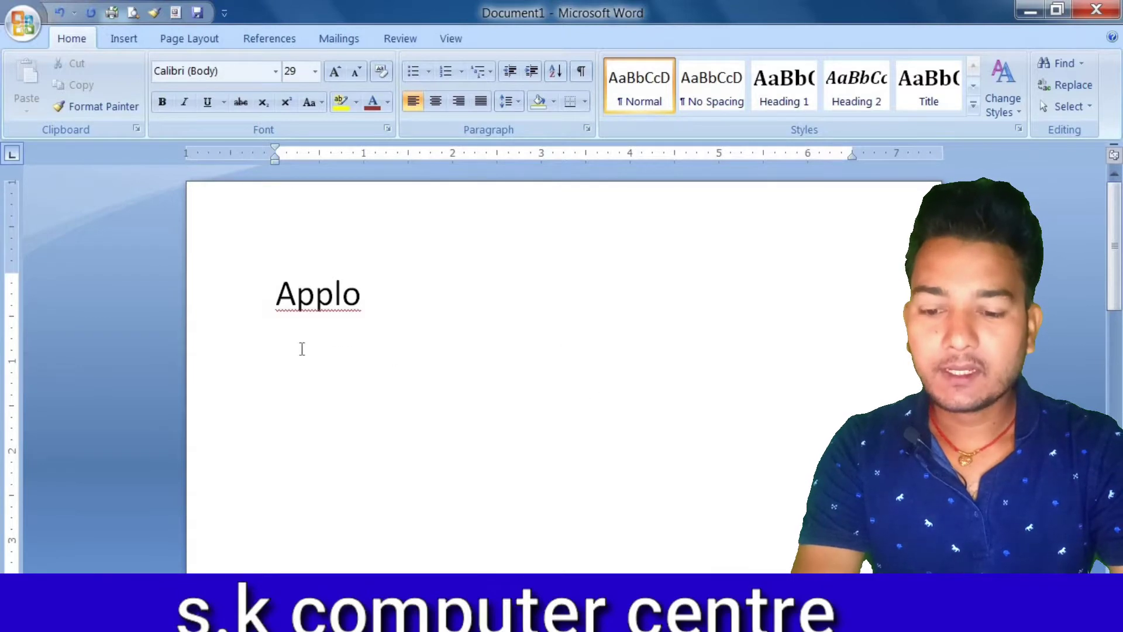
pyautogui.click(381, 42)
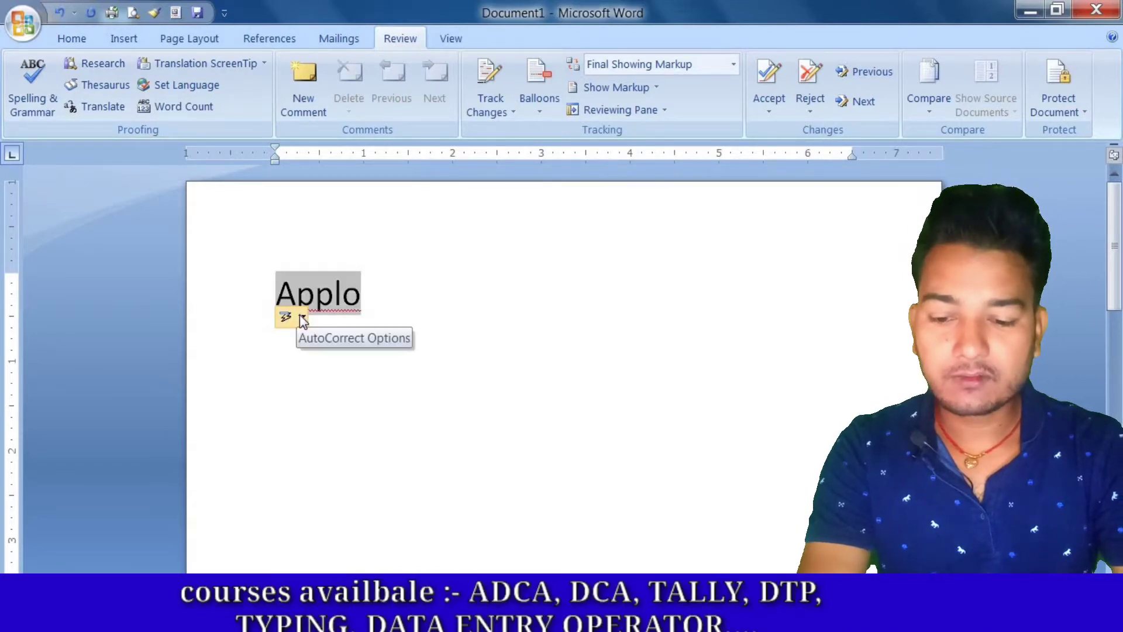
# Step: Check Applo's AutoCorrect choices without changing anything, then start Spelling & Grammar
pyautogui.click(302, 317)
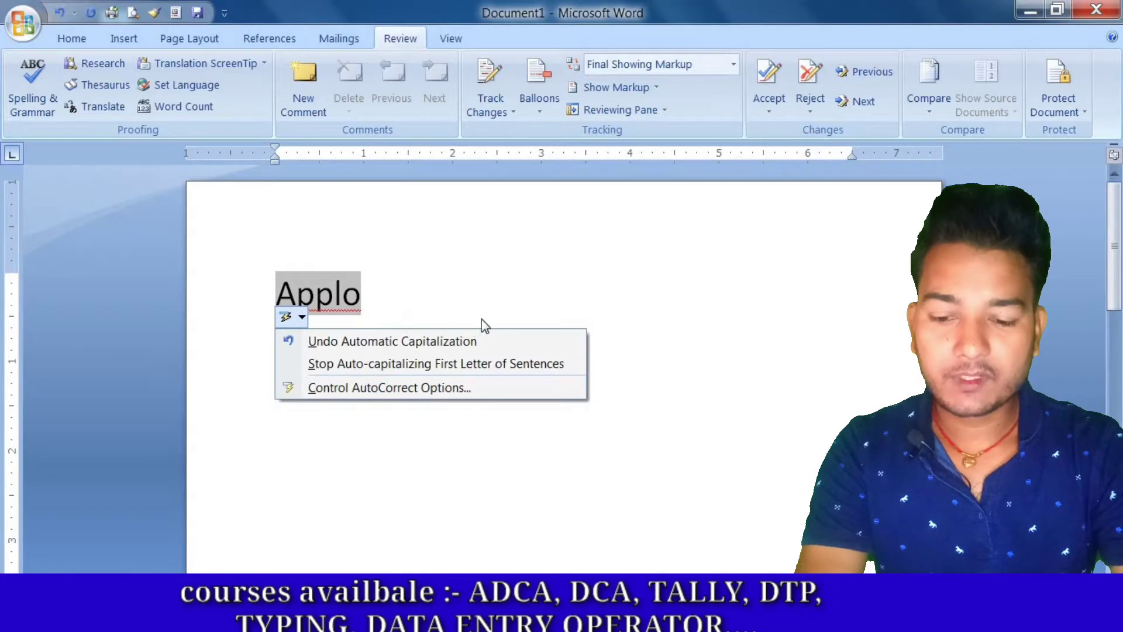
pyautogui.click(458, 294)
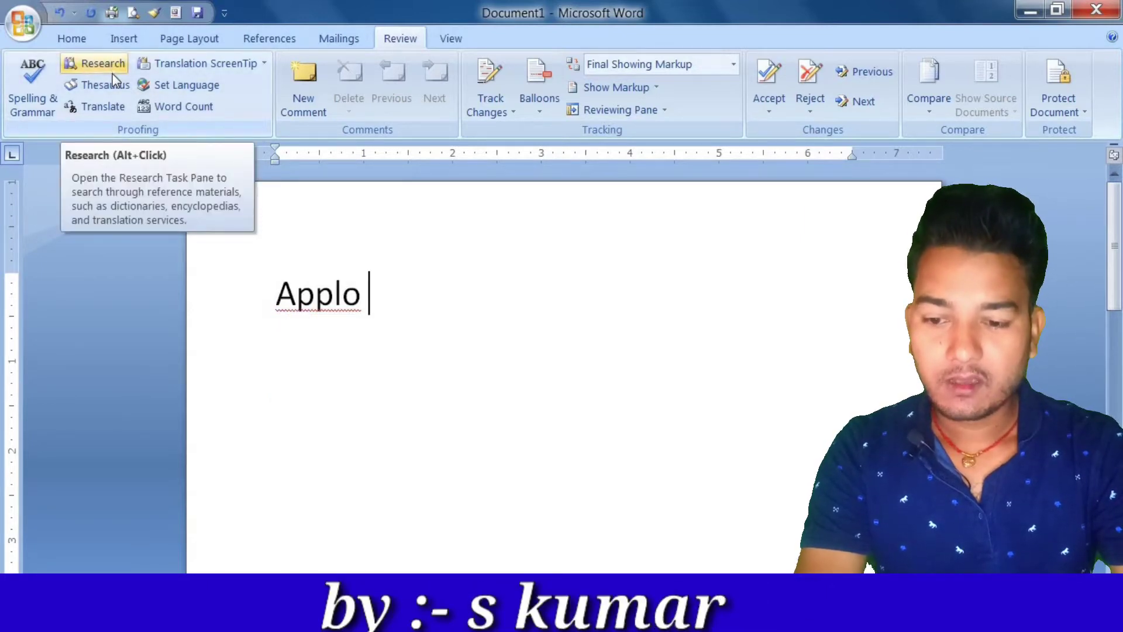
pyautogui.click(47, 109)
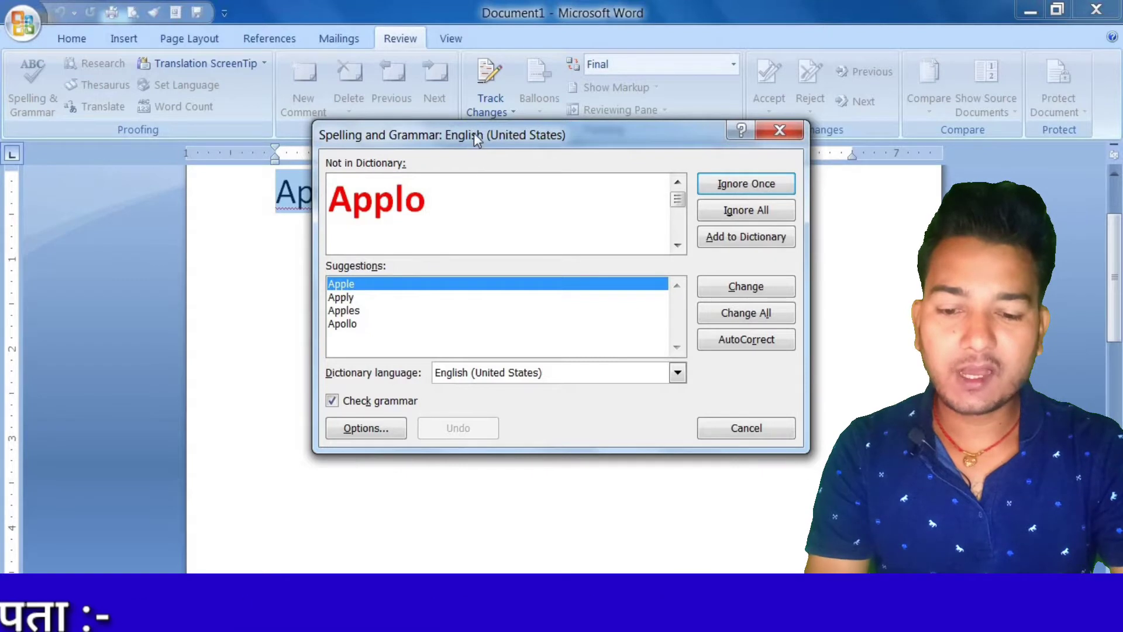
# Step: Move the Spelling dialog aside, pick Apple as the suggestion and apply Change All to Applo
pyautogui.moveTo(477, 138); pyautogui.dragTo(625, 168)
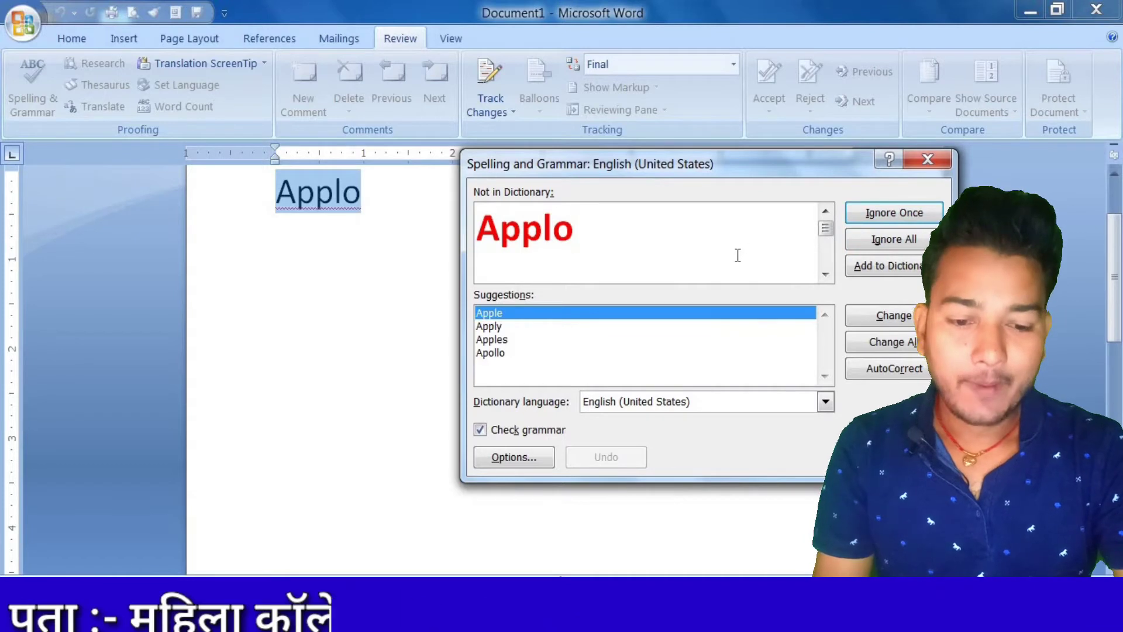
pyautogui.click(484, 316)
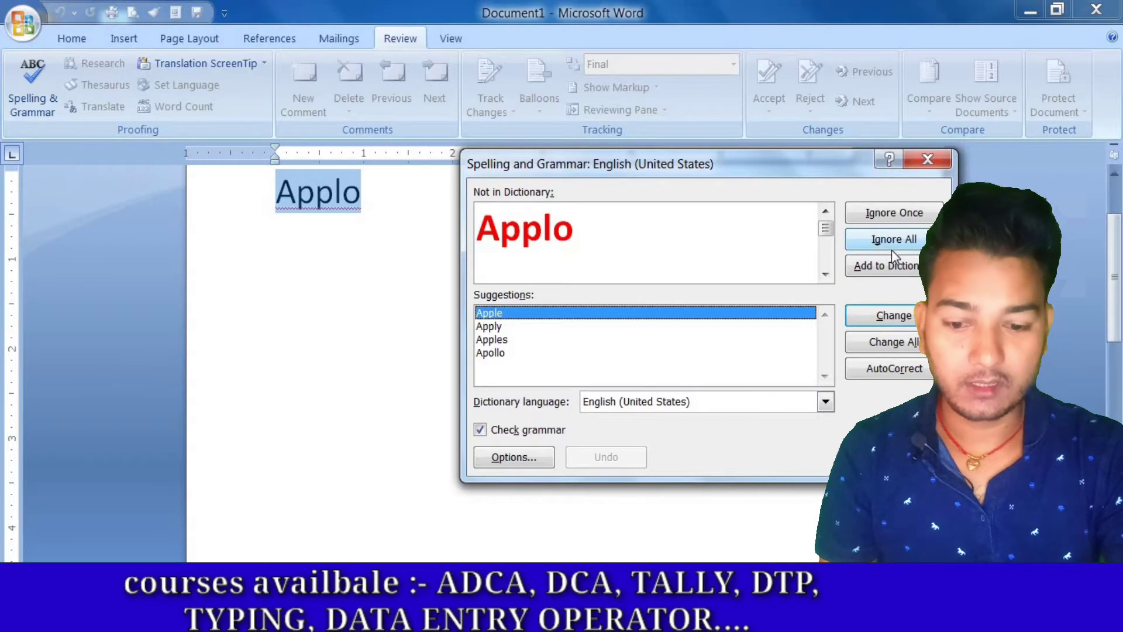
pyautogui.click(515, 325)
pyautogui.click(505, 319)
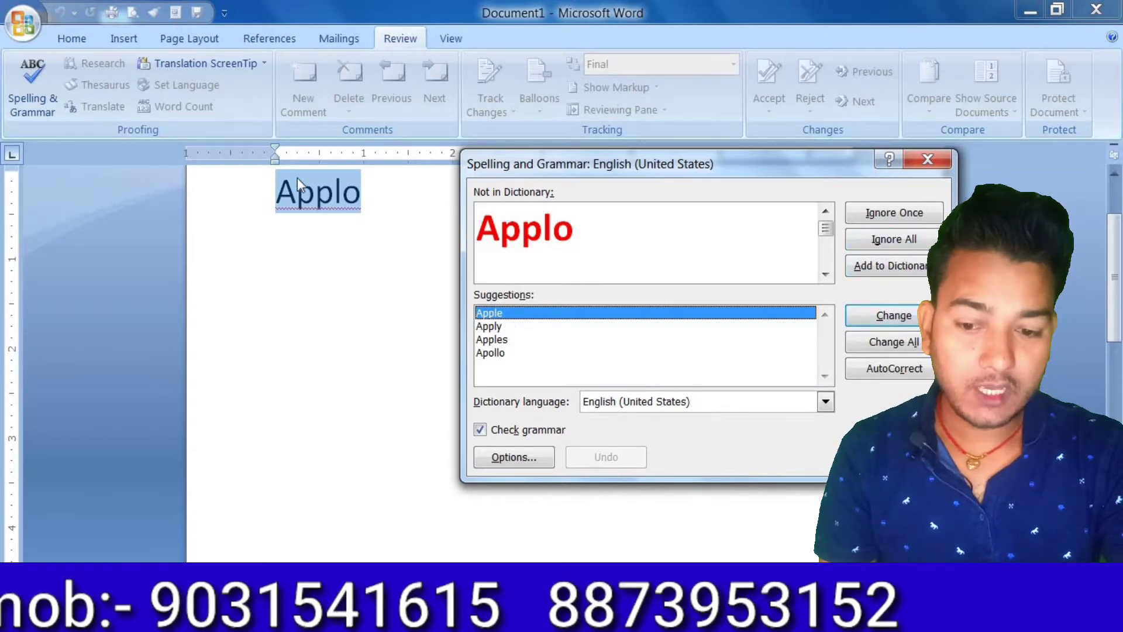
pyautogui.click(904, 345)
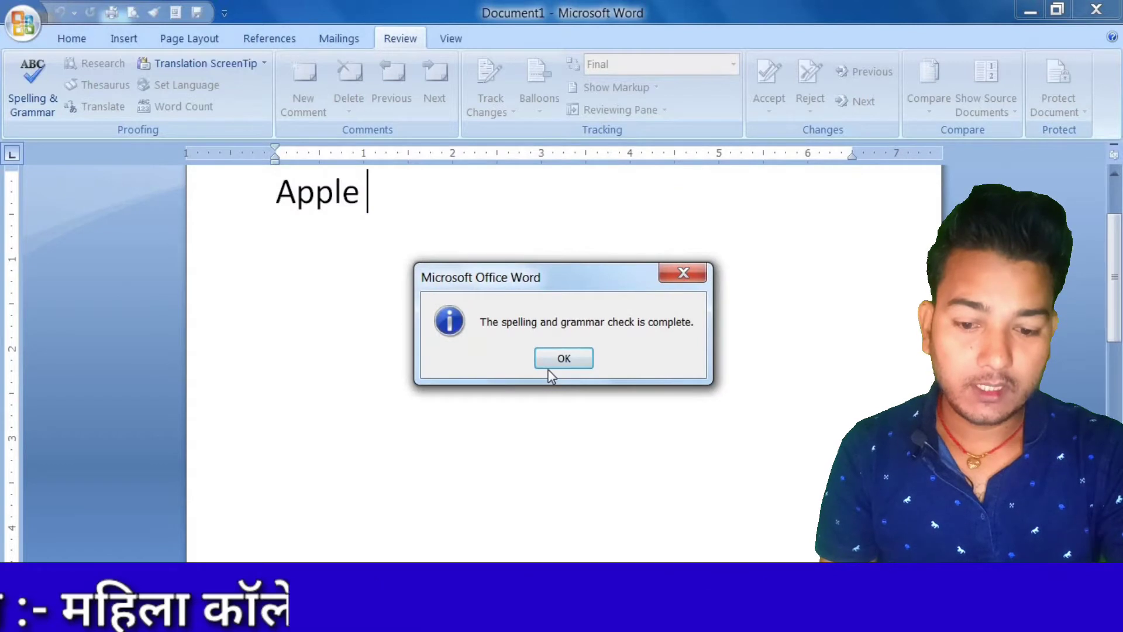
# Step: Dismiss the 'spelling and grammar check is complete' message
pyautogui.click(553, 362)
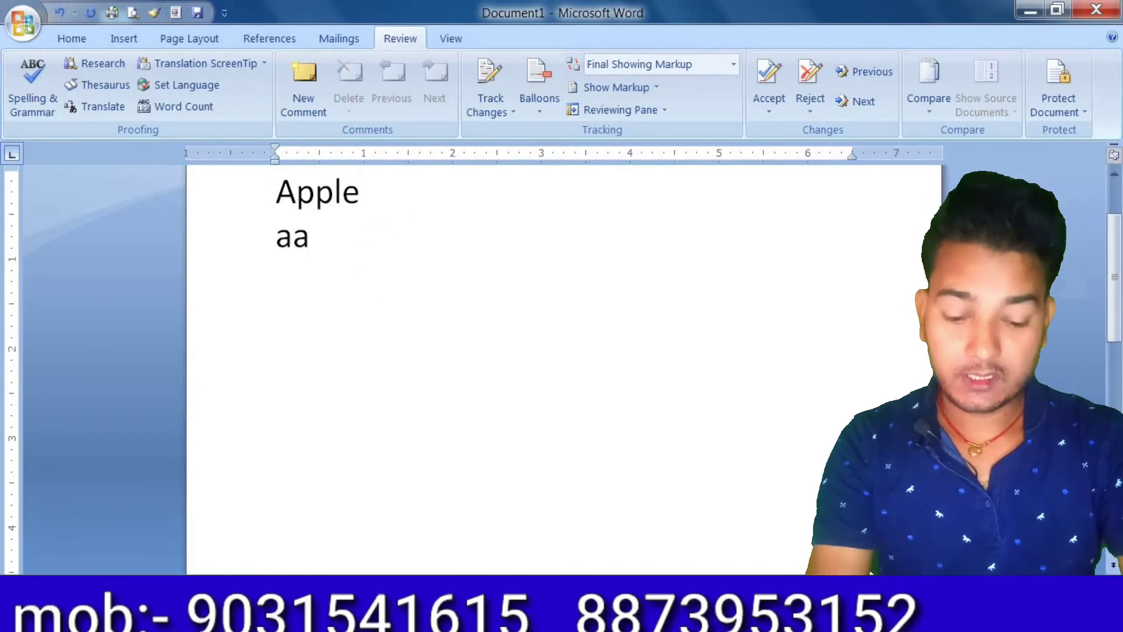
# Step: Correct the typed Aaplo to Apple from its right-click suggestions and start a new line
pyautogui.write('plo')
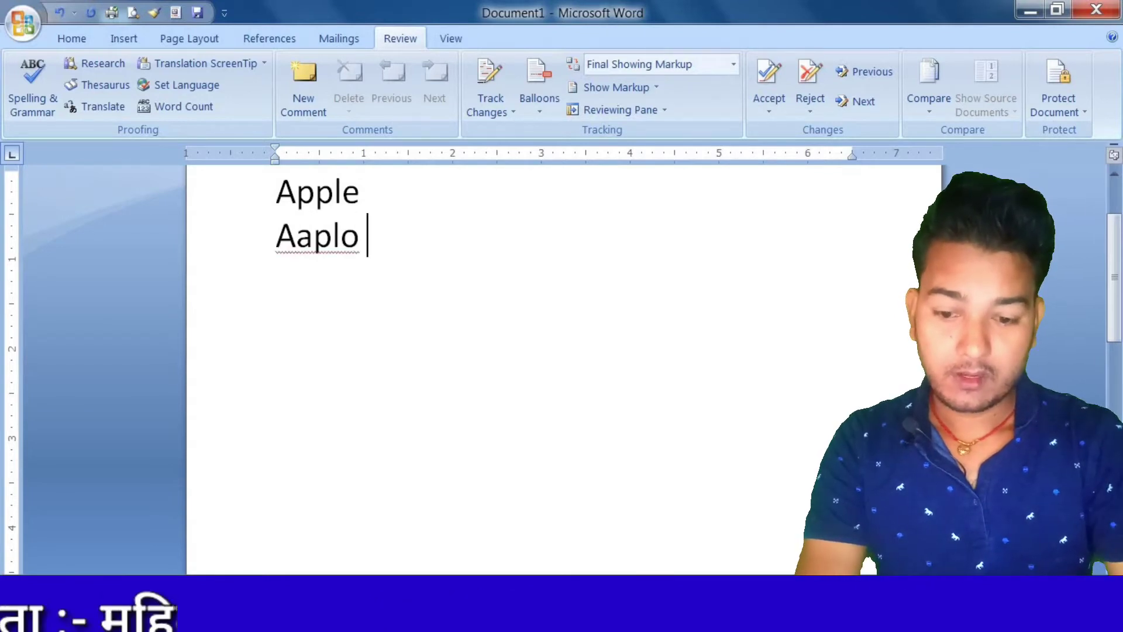
pyautogui.rightClick(359, 244)
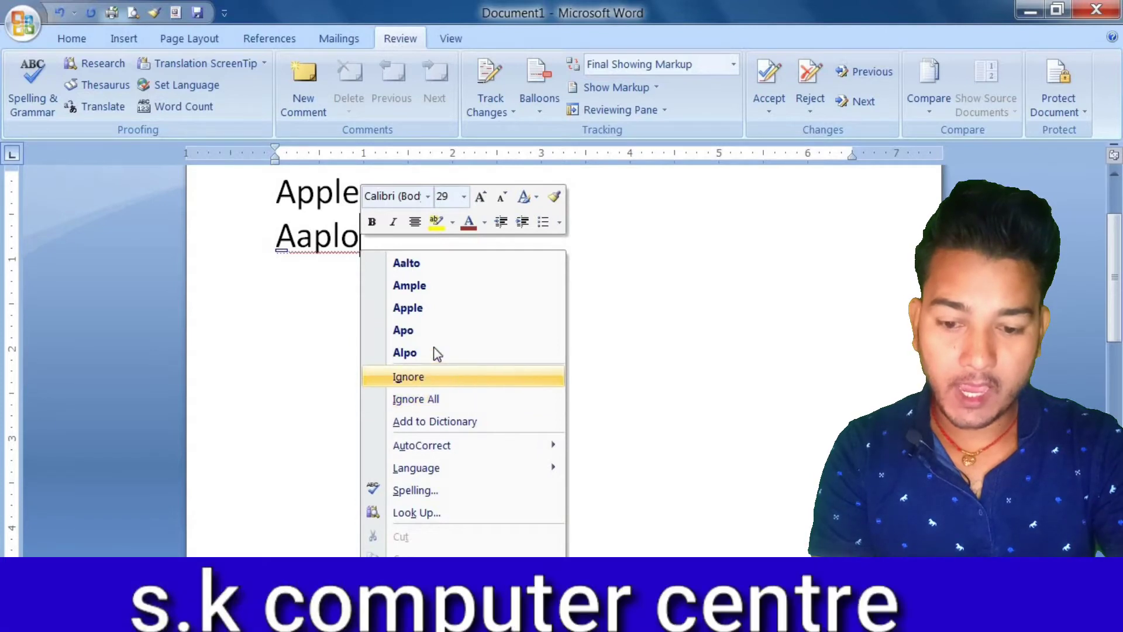
pyautogui.click(426, 314)
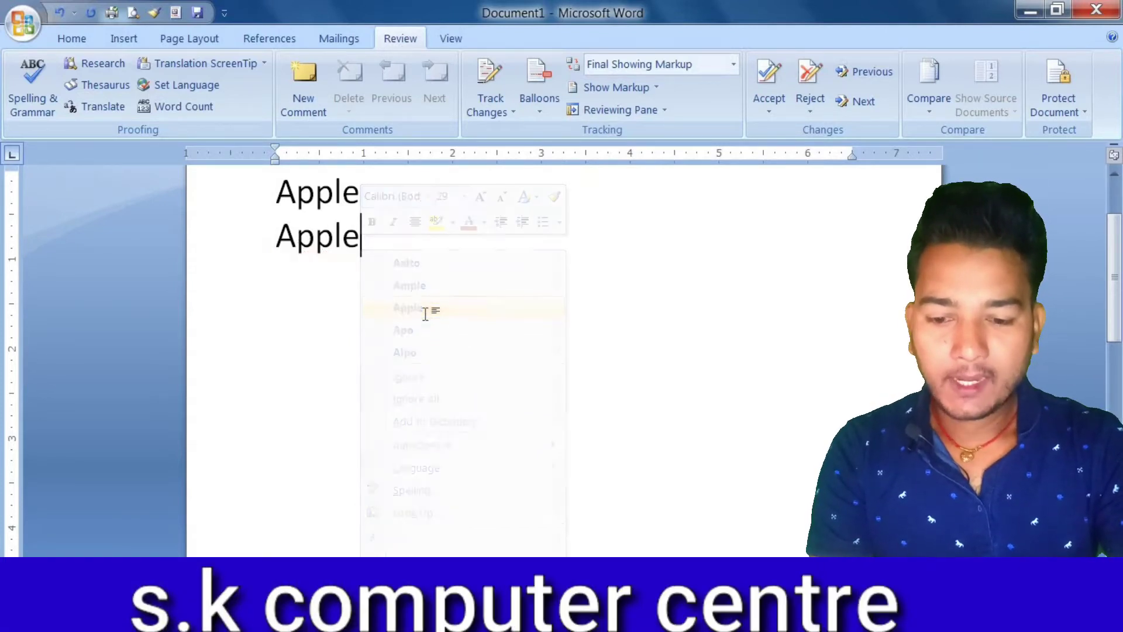
pyautogui.press('Return')
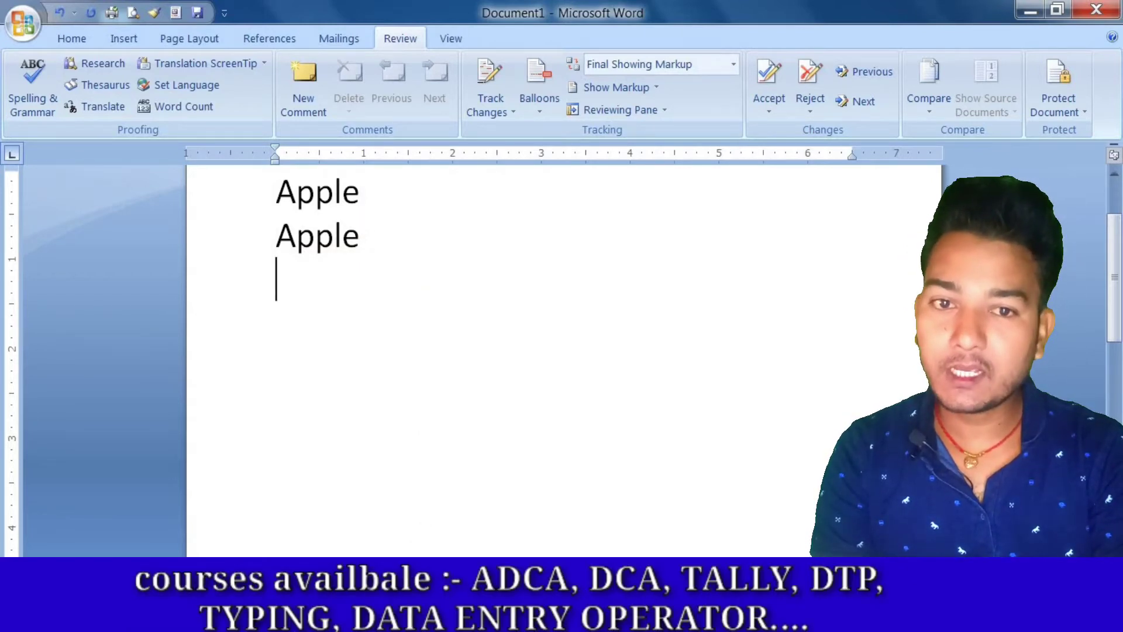
# Step: Type Applo on the third line, run Spelling & Grammar choosing Ignore All, and close the notice
pyautogui.write('applo')
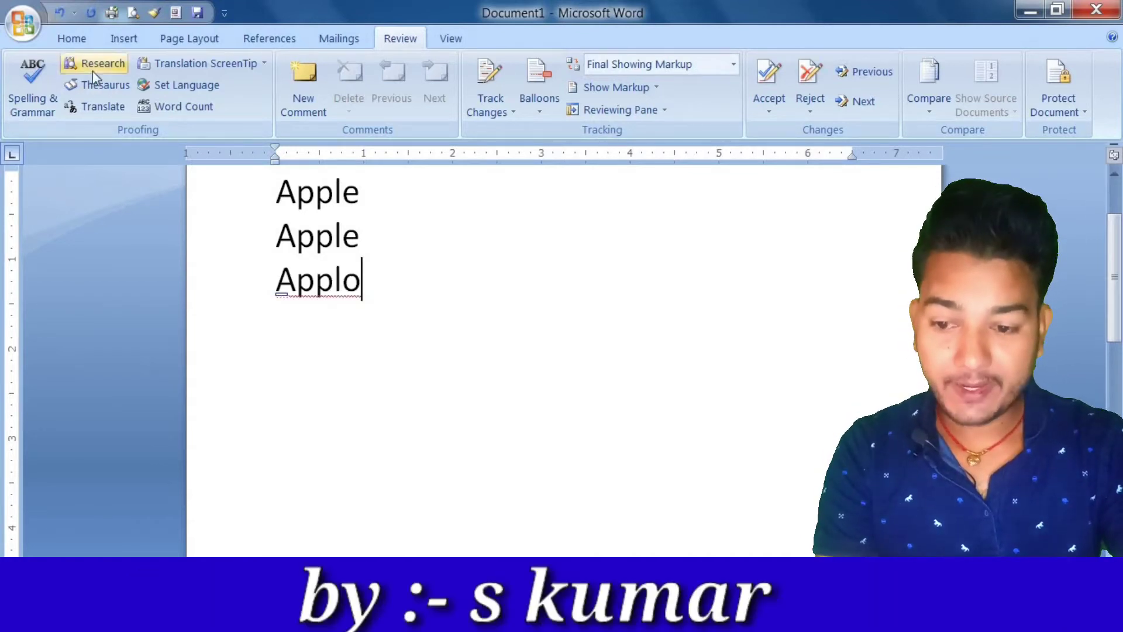
pyautogui.click(52, 99)
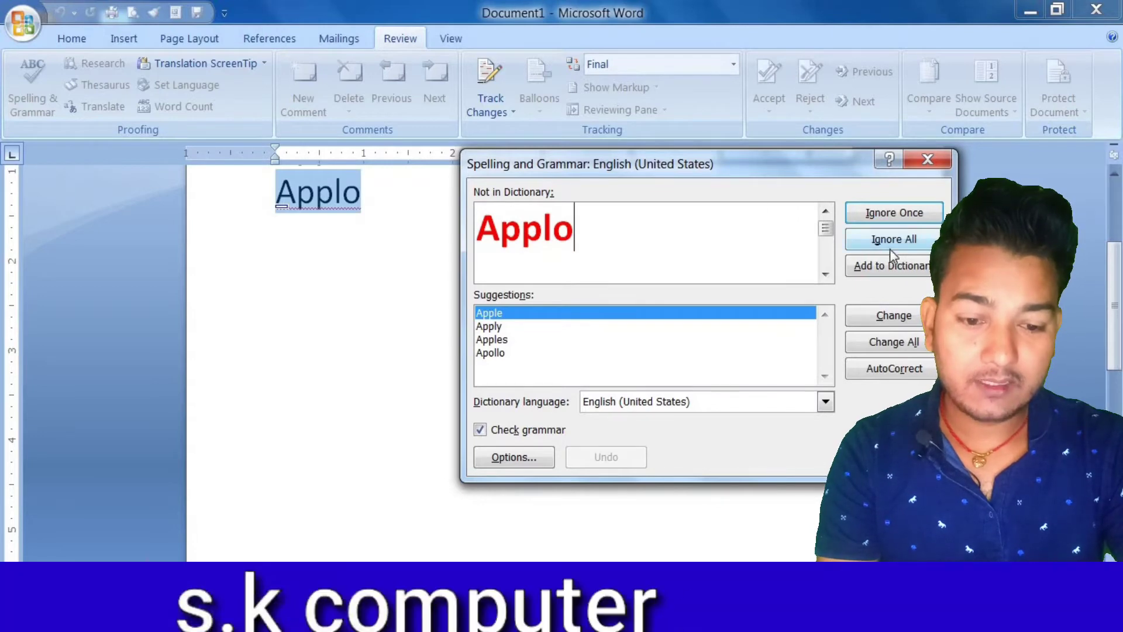
pyautogui.click(893, 239)
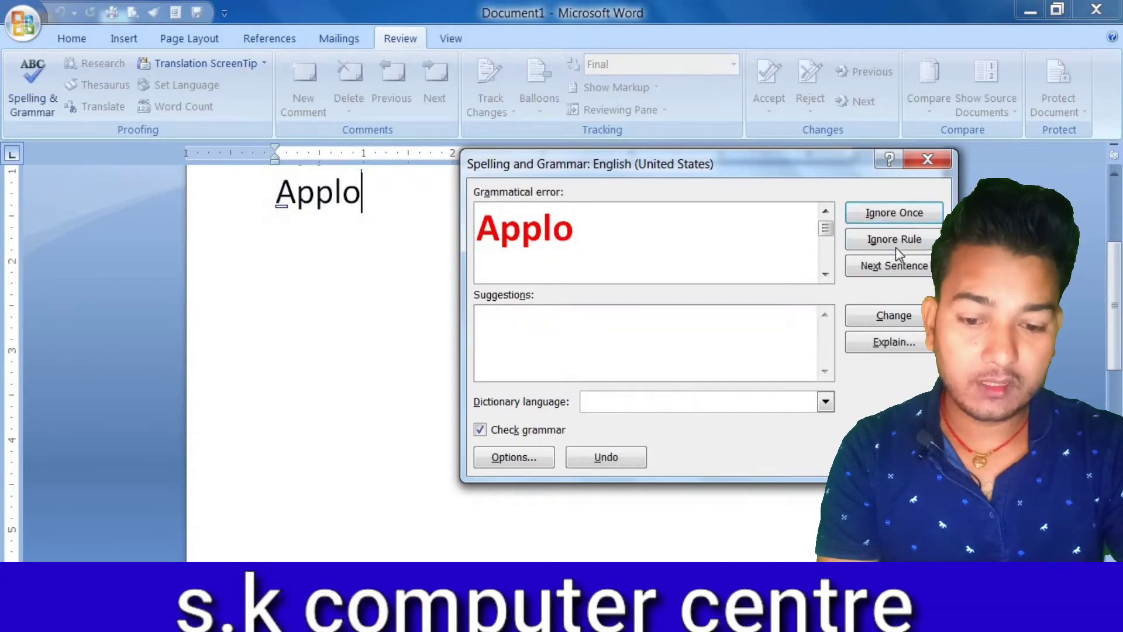
pyautogui.click(576, 358)
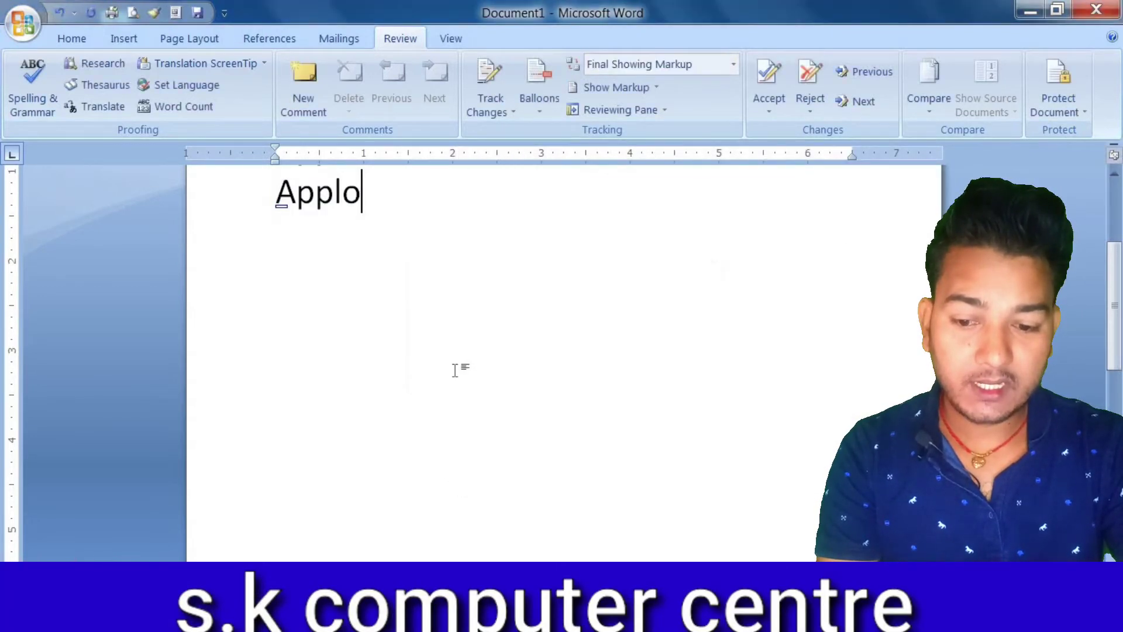
pyautogui.scroll(2, 456, 368)
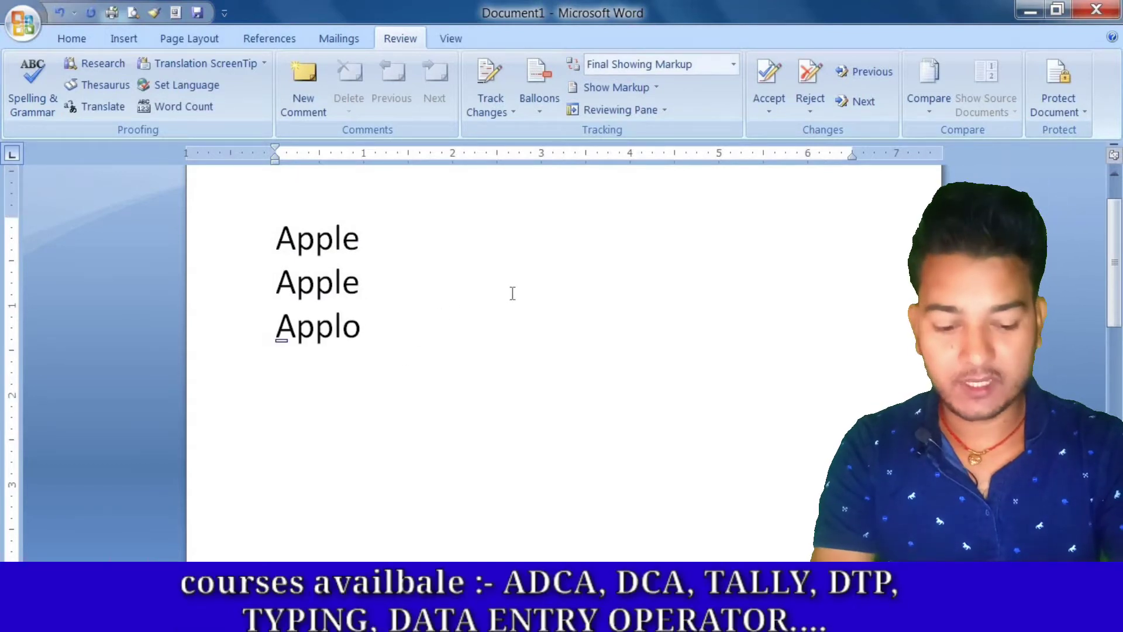
# Step: Add a fourth line 'Santosh' and have Spelling & Grammar ignore it everywhere, including the grammar rule
pyautogui.press('Return')
pyautogui.write('sa')
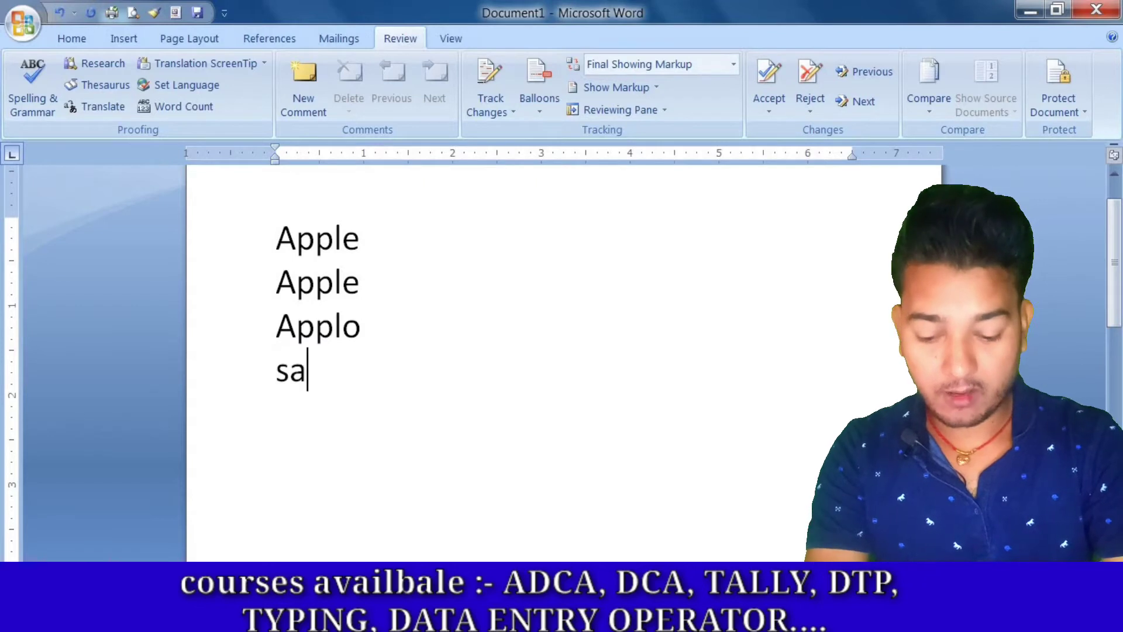
pyautogui.write('ntosh')
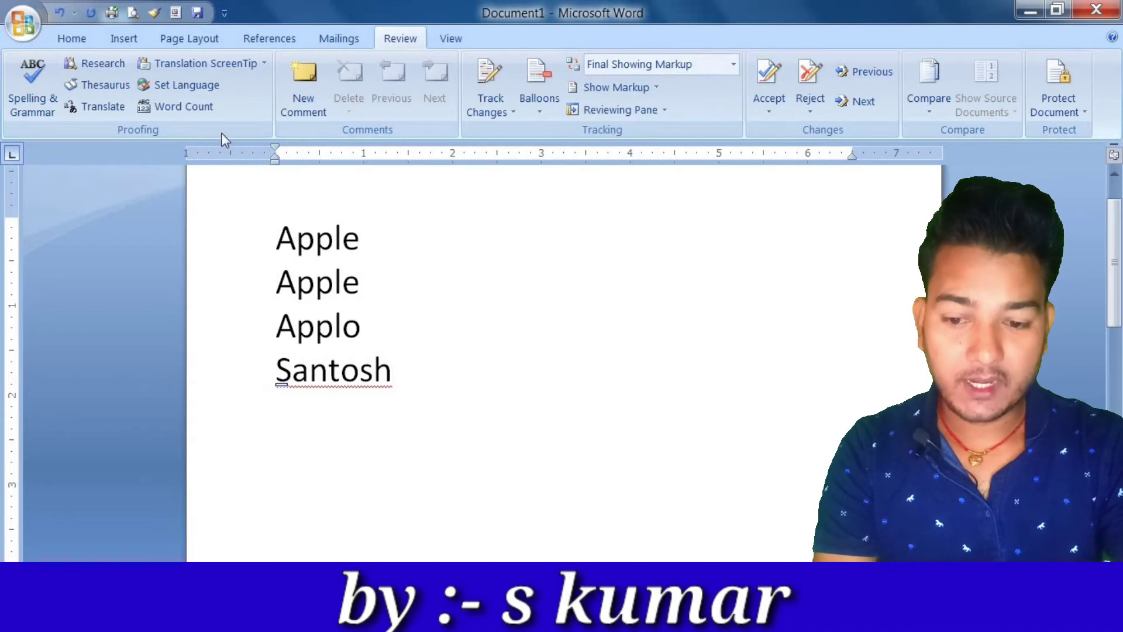
pyautogui.click(16, 103)
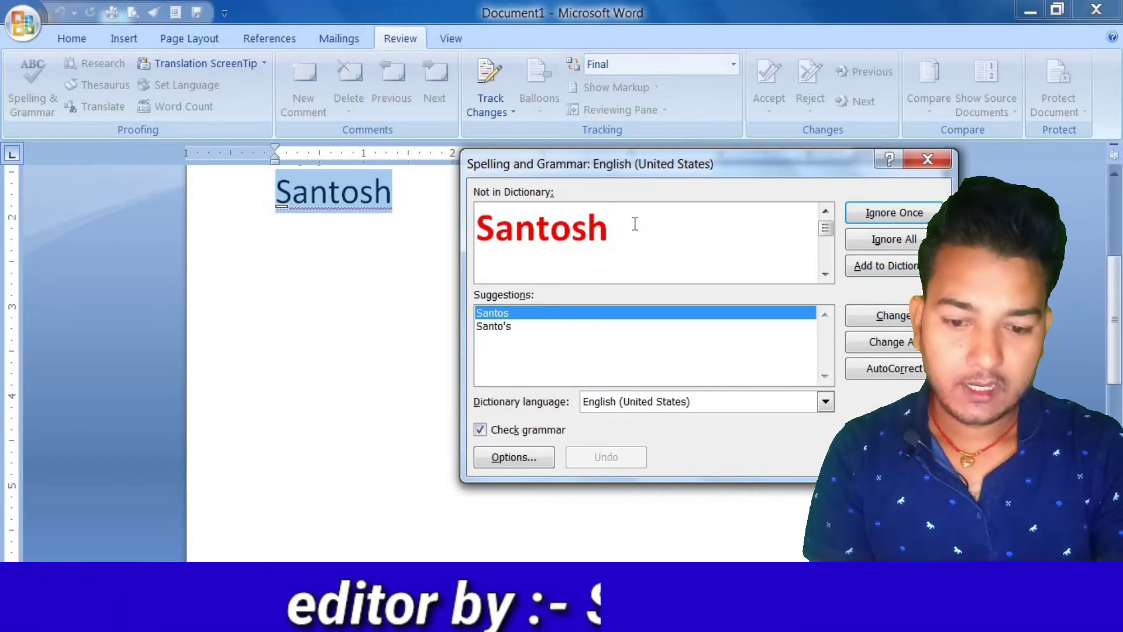
pyautogui.click(890, 239)
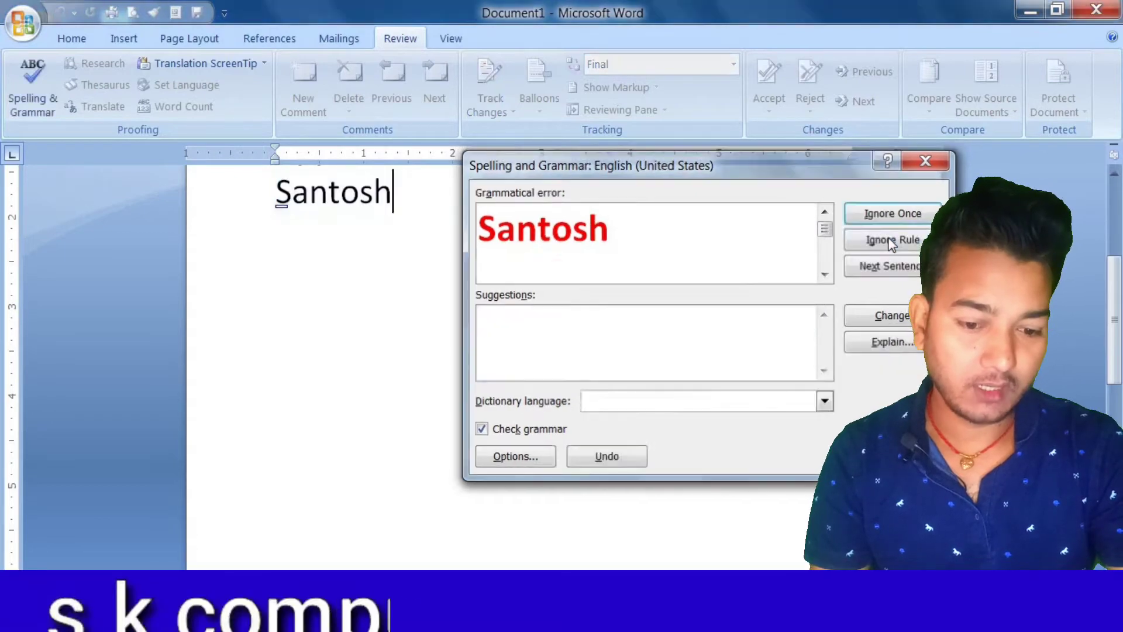
pyautogui.click(890, 243)
pyautogui.click(584, 359)
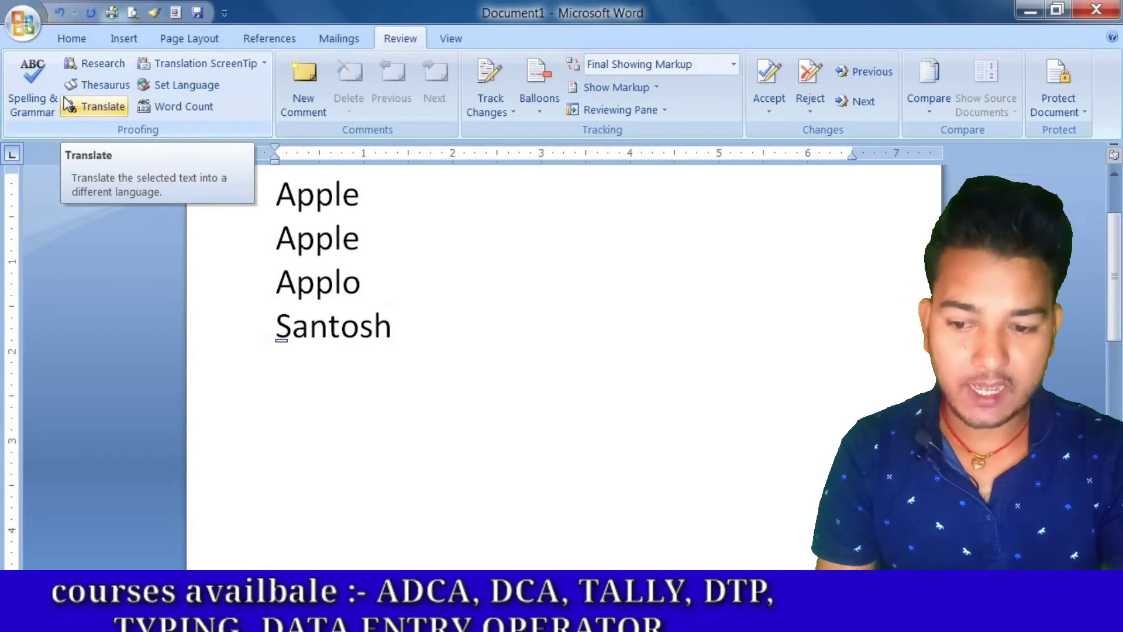
pyautogui.click(111, 67)
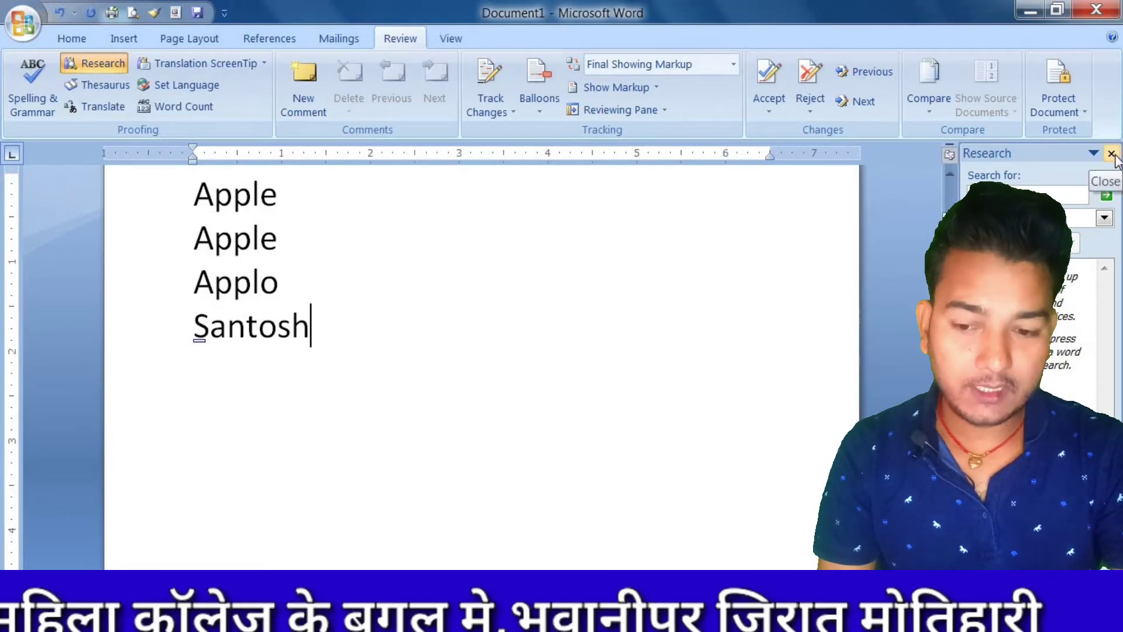
pyautogui.click(1112, 153)
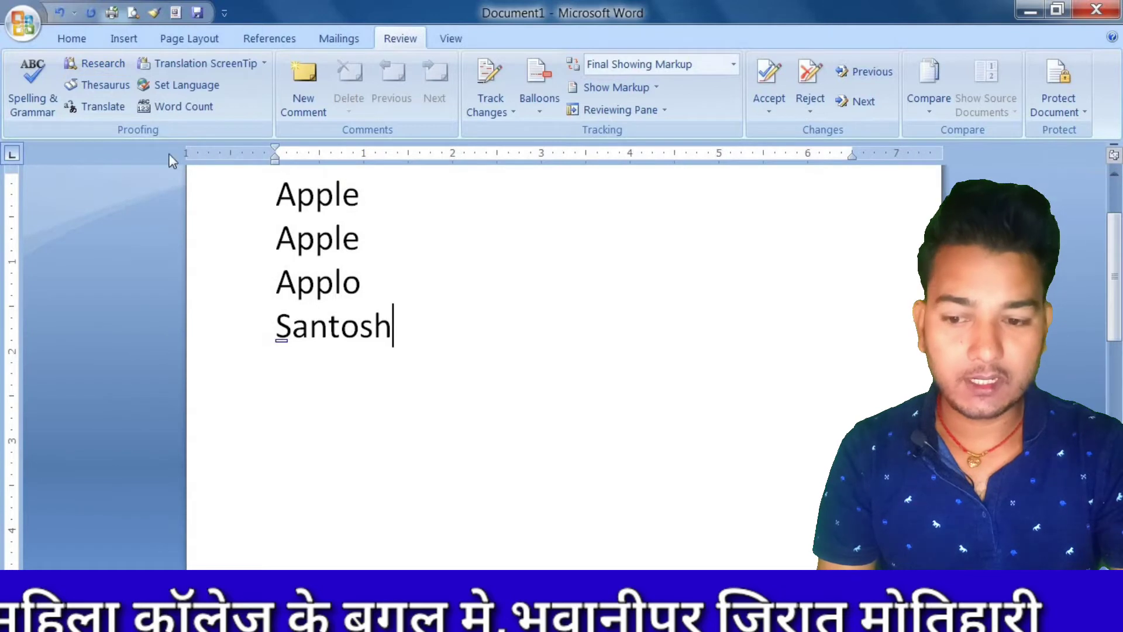
pyautogui.click(98, 84)
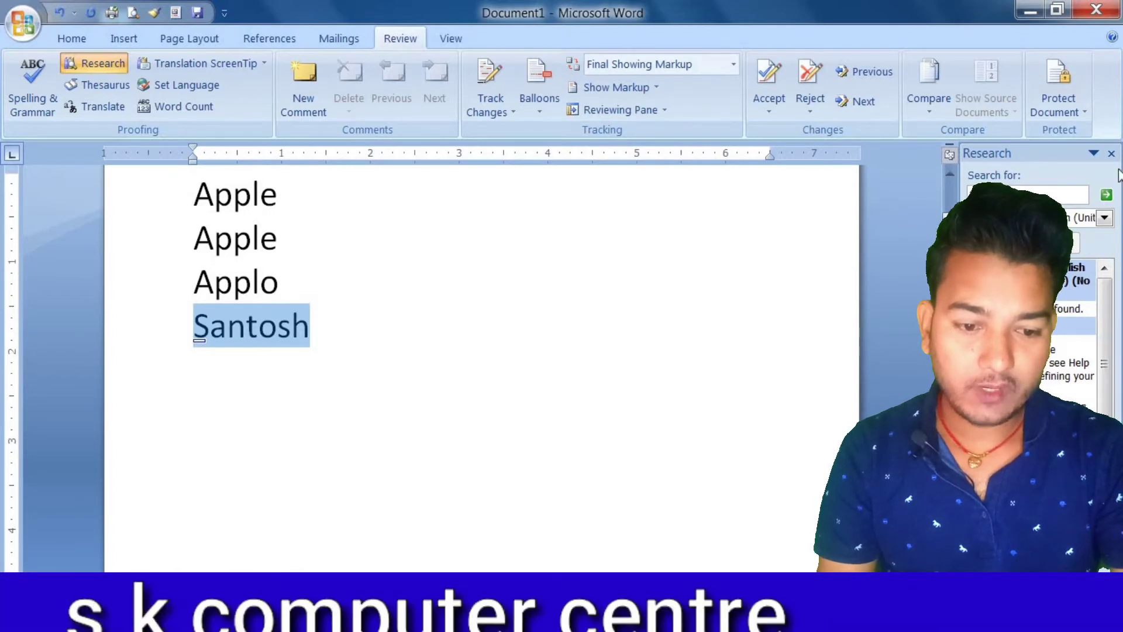
pyautogui.click(1112, 153)
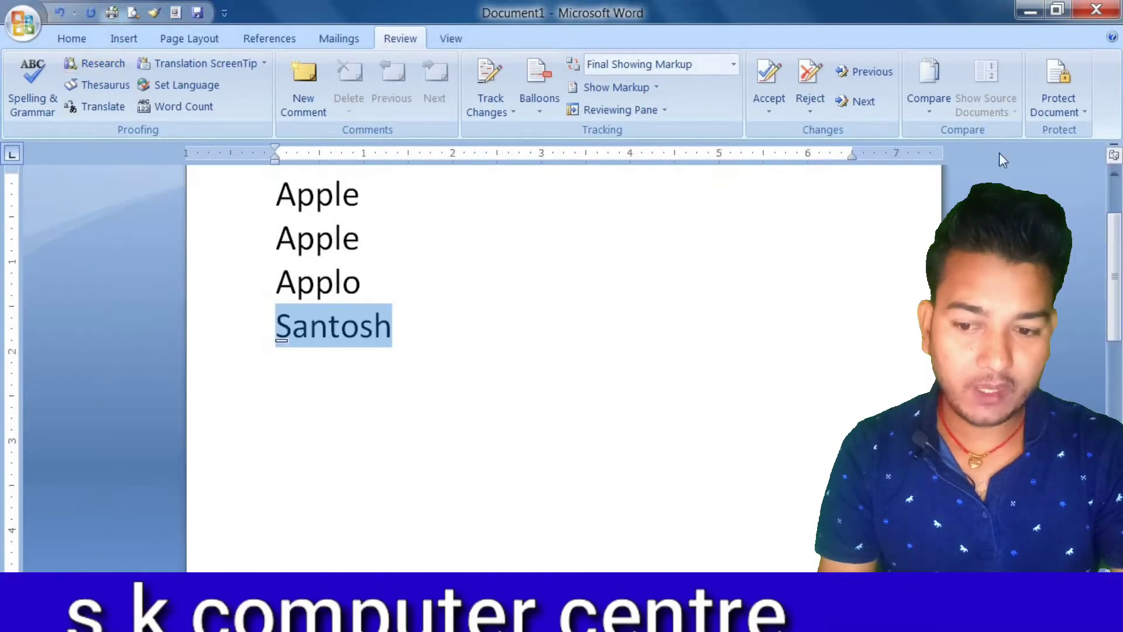
pyautogui.click(93, 114)
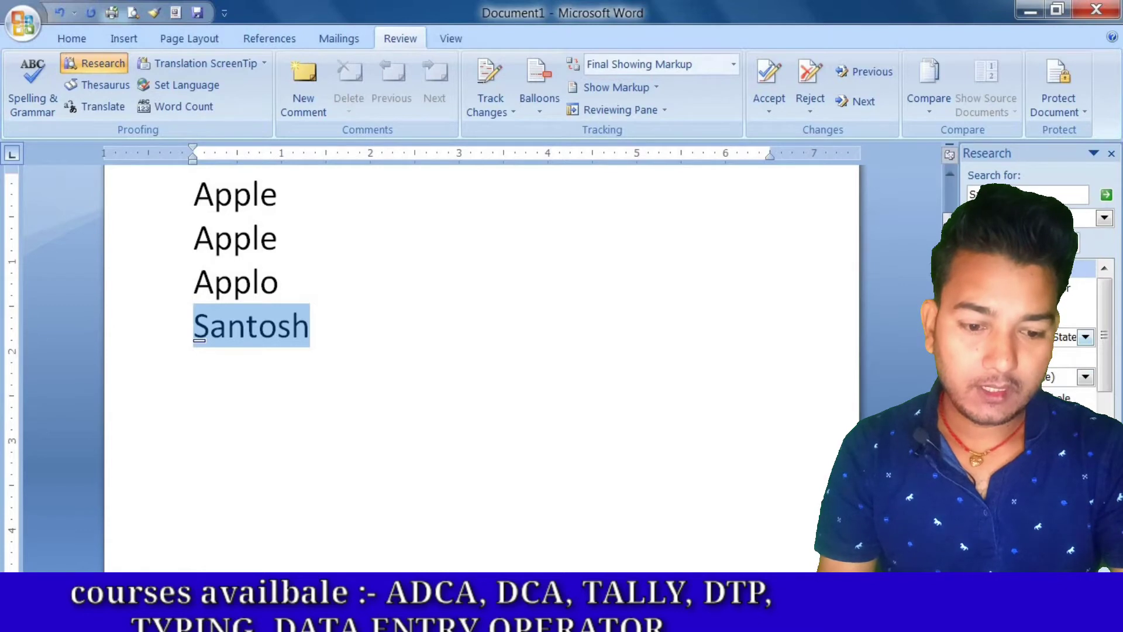
pyautogui.click(1085, 377)
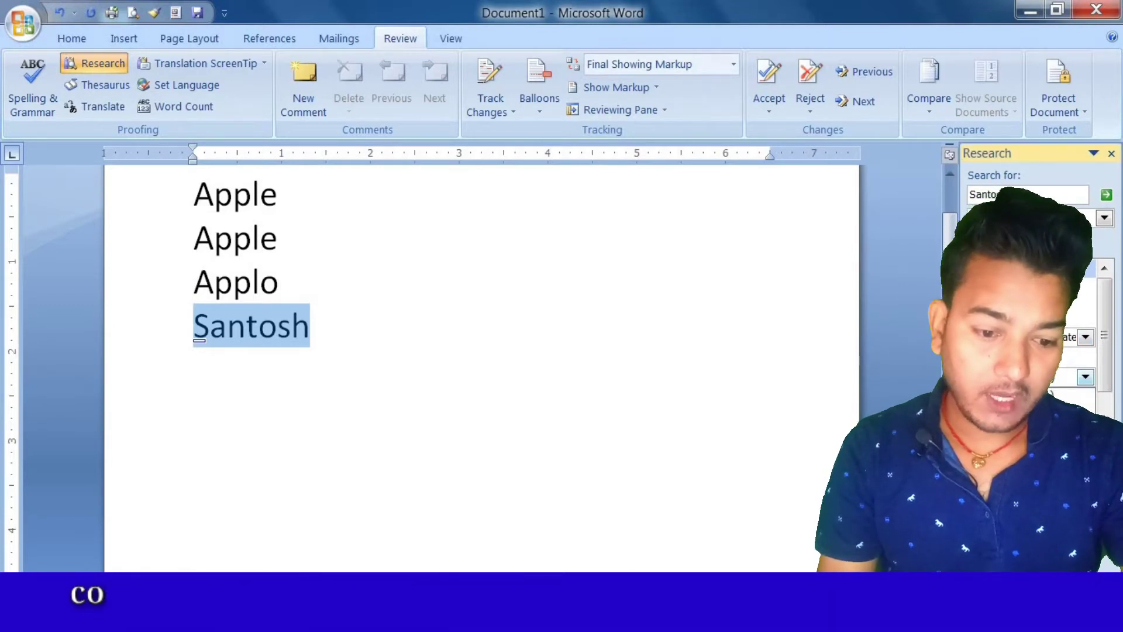
pyautogui.scroll(-1, 1091, 386)
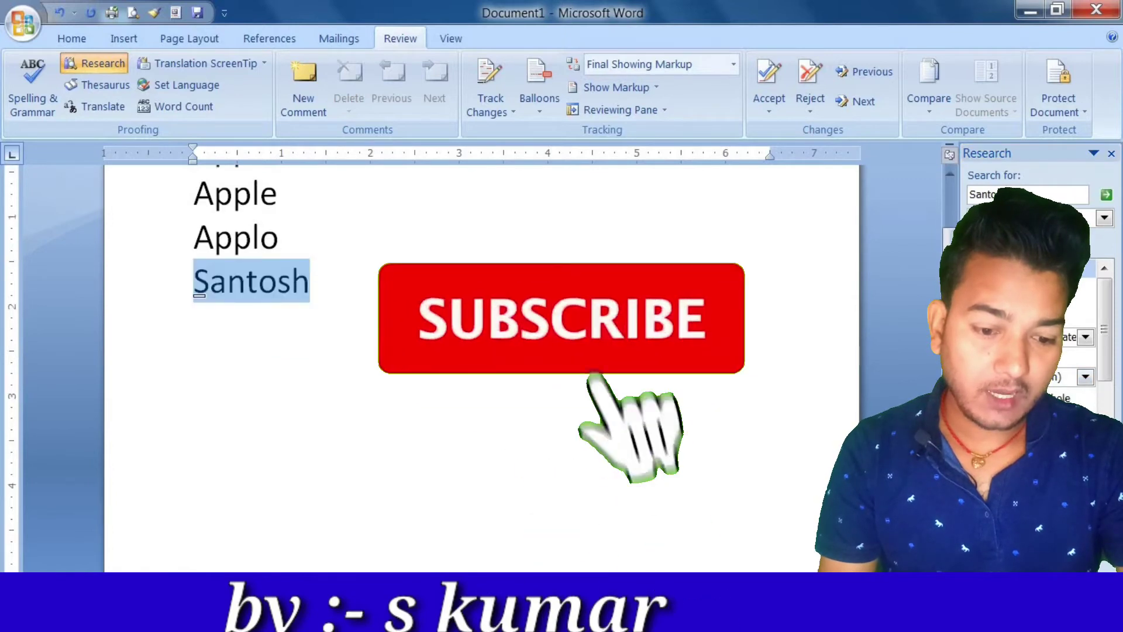
pyautogui.click(1085, 377)
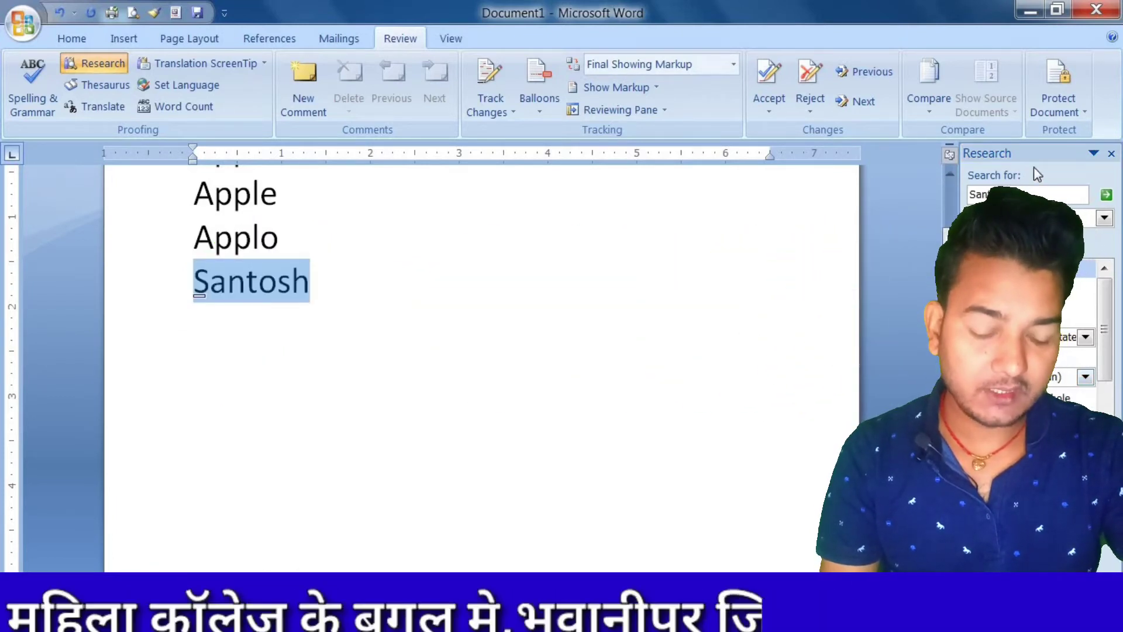
pyautogui.click(1104, 218)
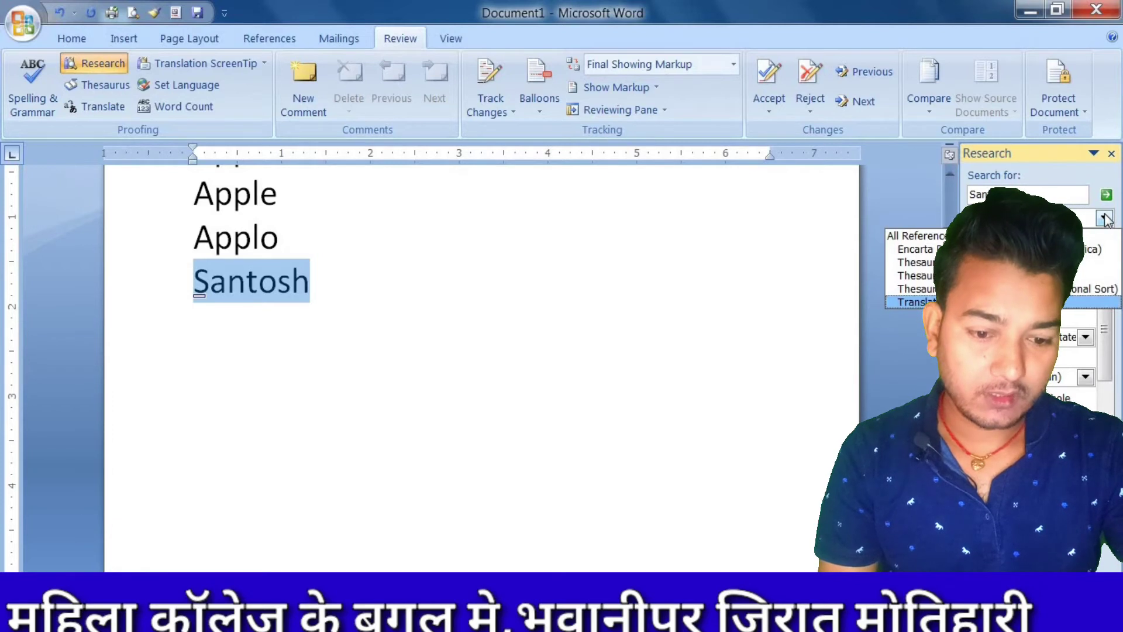
pyautogui.click(1104, 219)
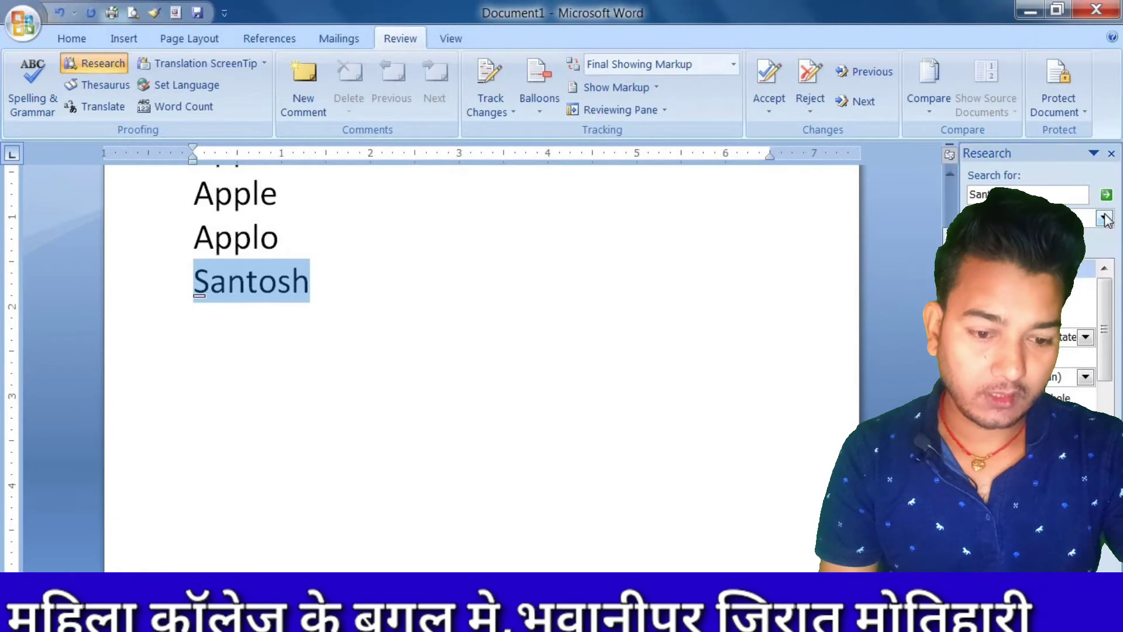
pyautogui.click(1111, 153)
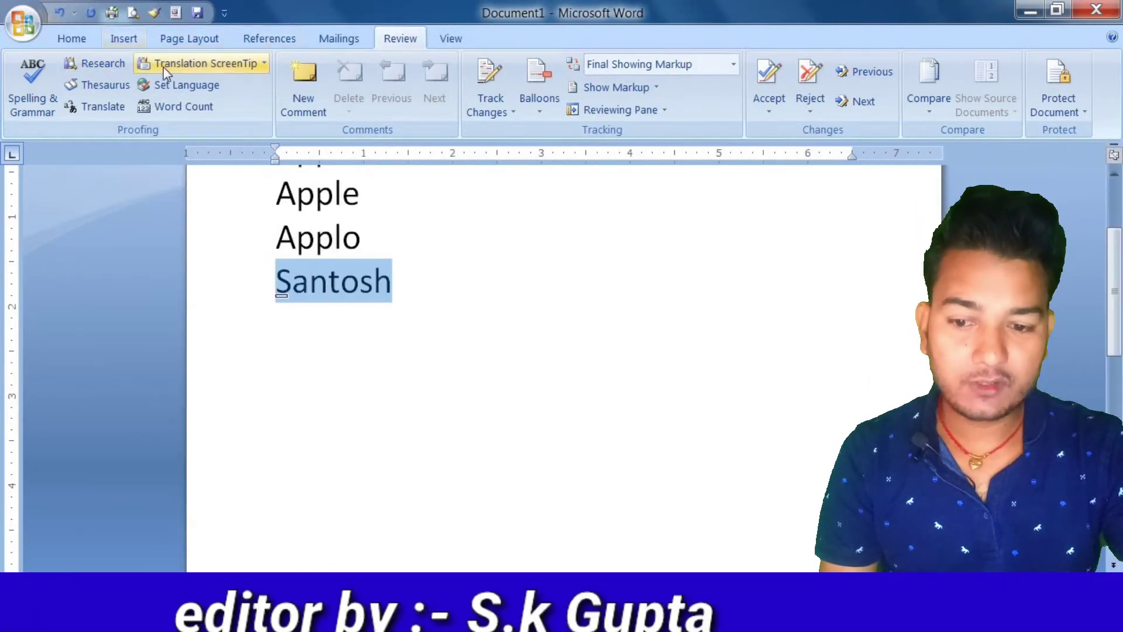
pyautogui.click(221, 67)
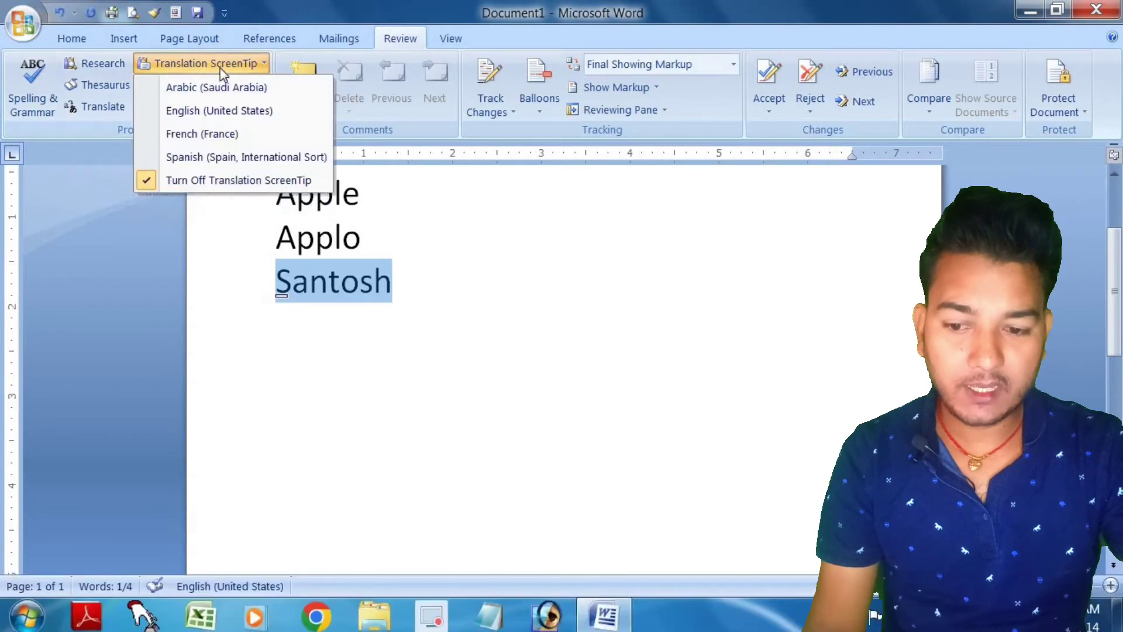
pyautogui.click(220, 67)
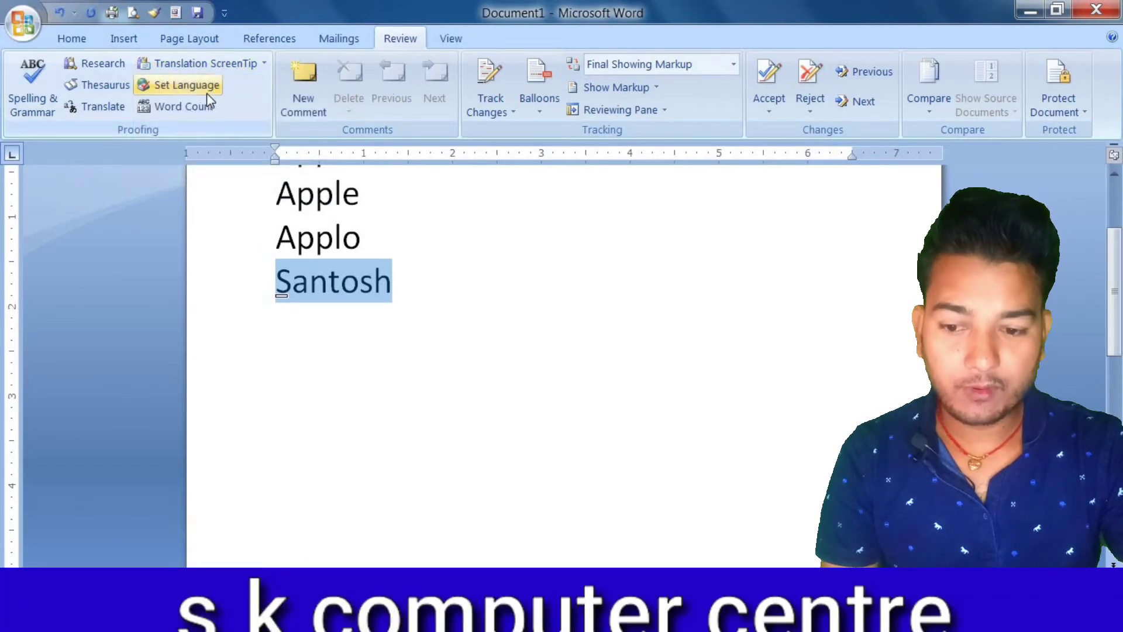
pyautogui.click(195, 93)
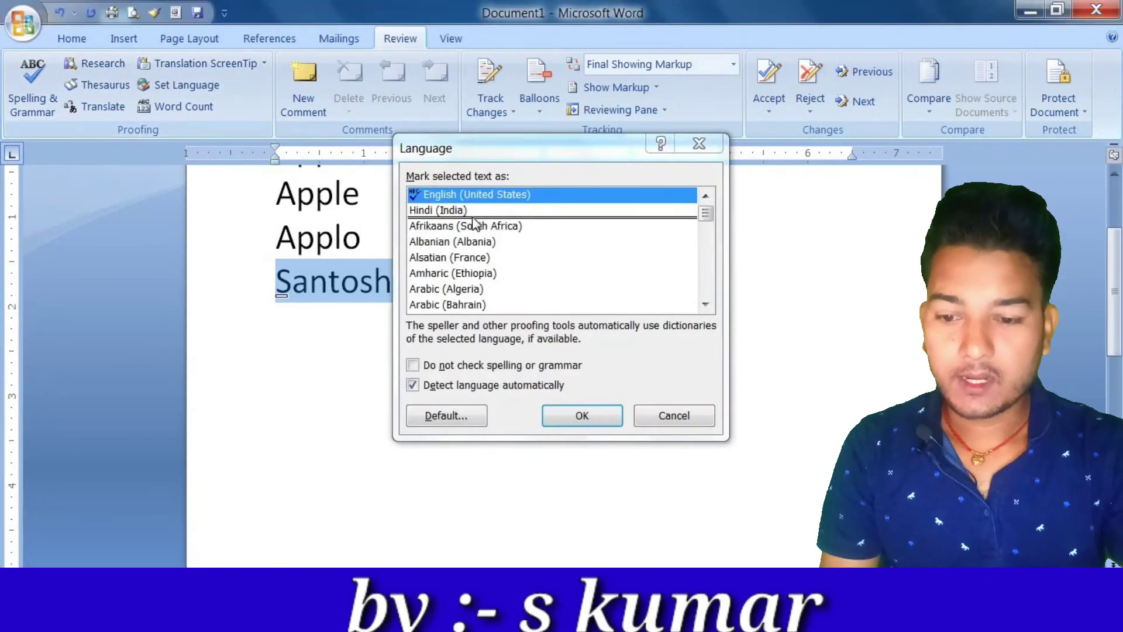
pyautogui.click(429, 211)
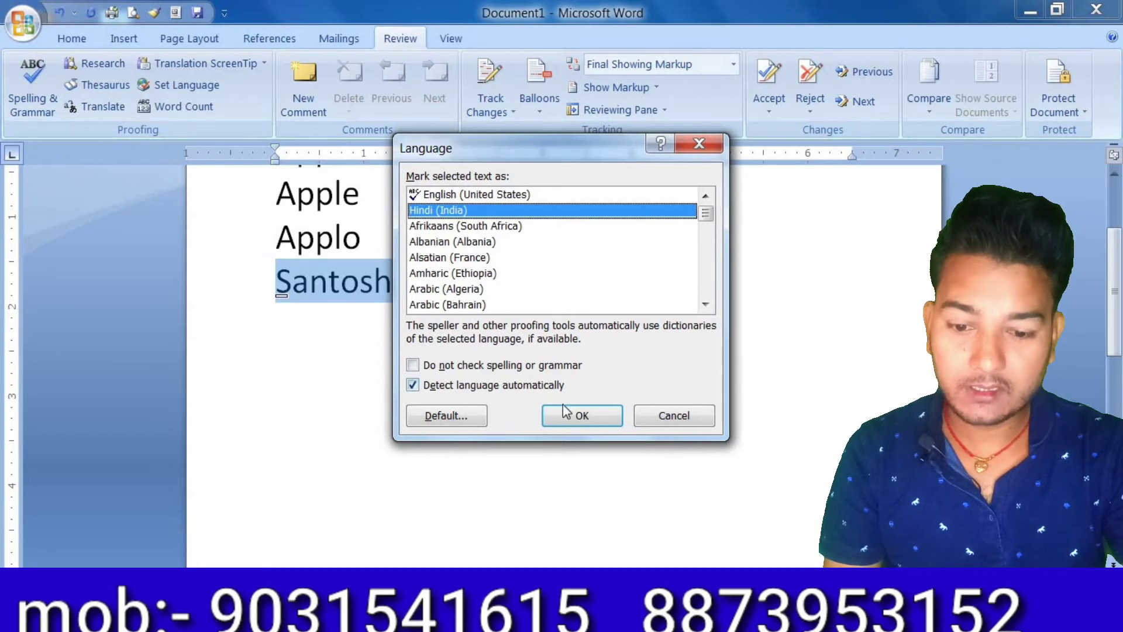
pyautogui.click(699, 143)
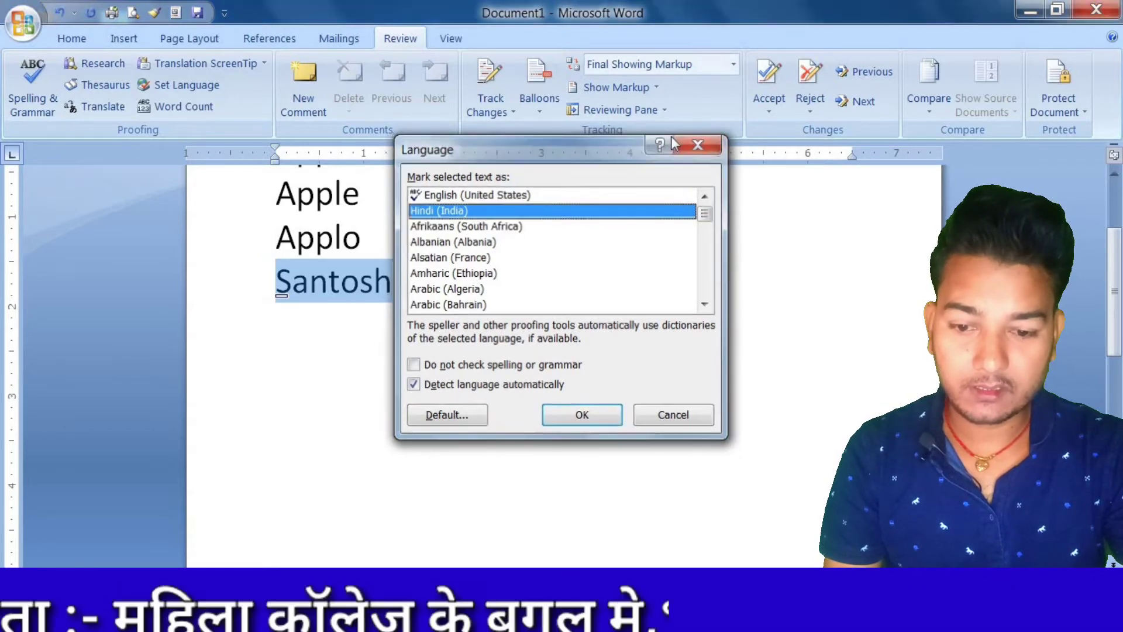
pyautogui.click(415, 275)
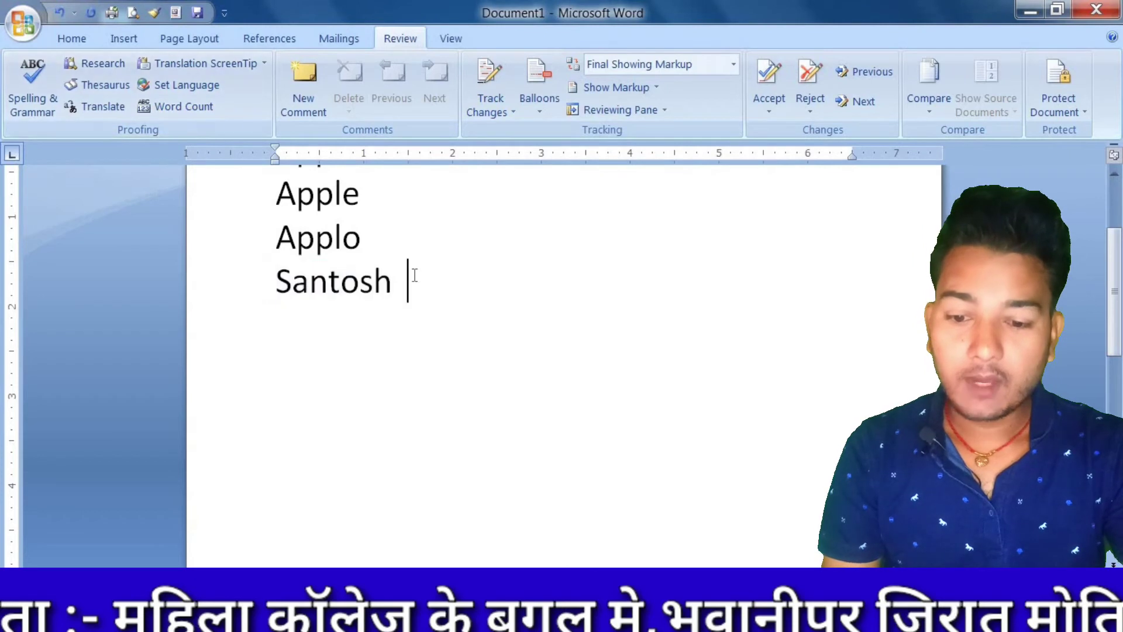
# Step: Scroll up so Apple, Apple, Applo and Santosh all show at the top of the page
pyautogui.scroll(3, 414, 275)
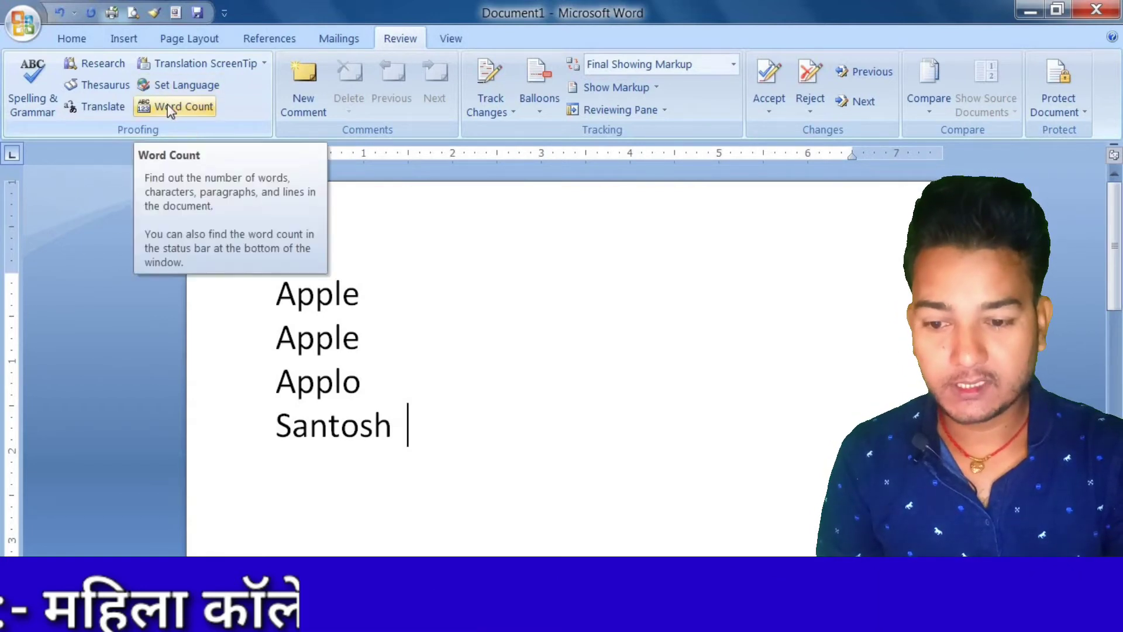
pyautogui.click(167, 108)
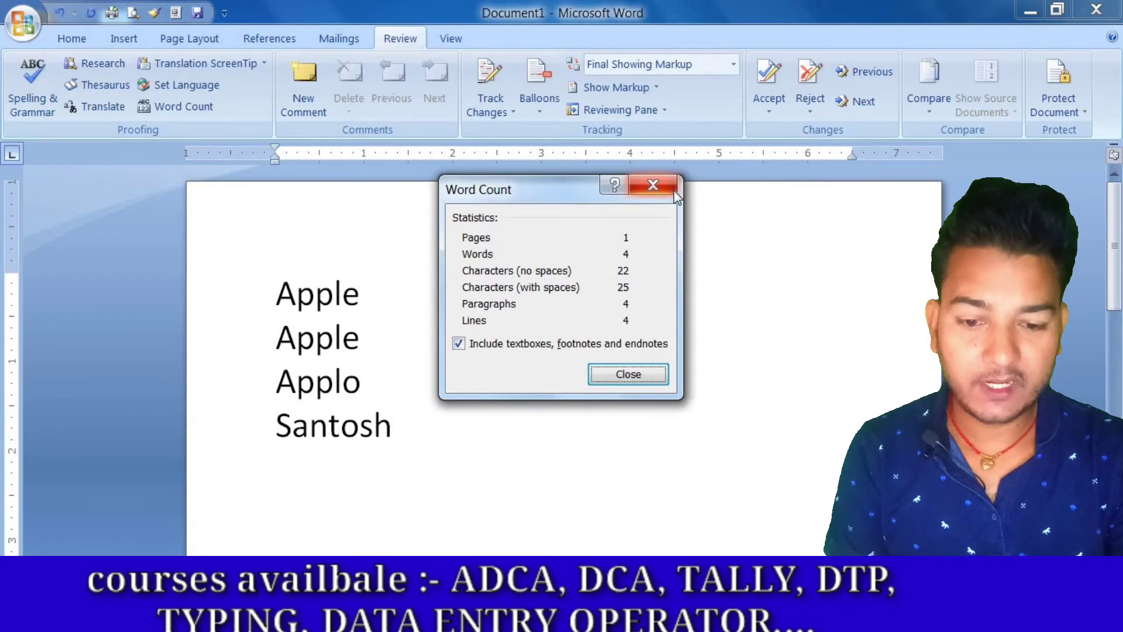
pyautogui.click(652, 184)
pyautogui.click(363, 280)
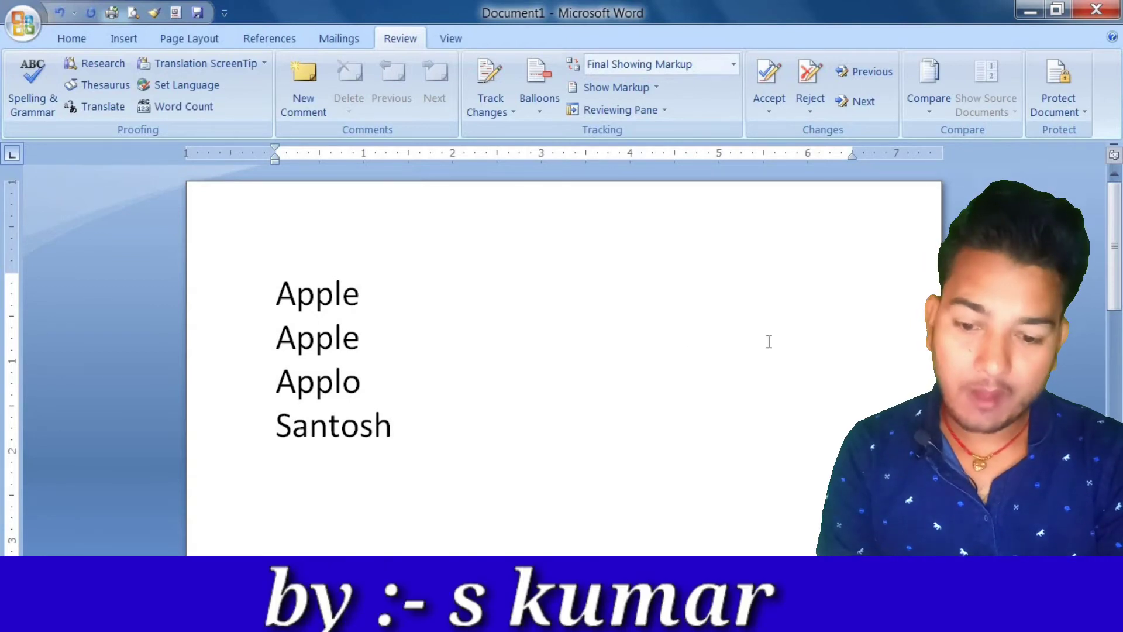
# Step: Move the caret to the end of Santosh and check the Word Count statistics
pyautogui.press('Right')
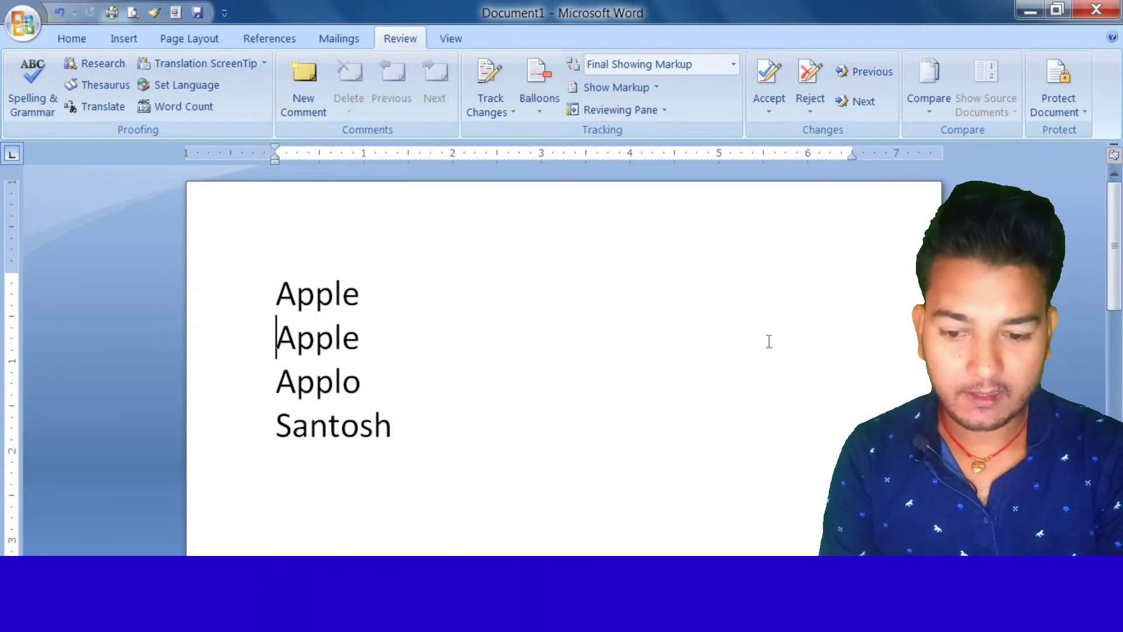
pyautogui.press('Right')
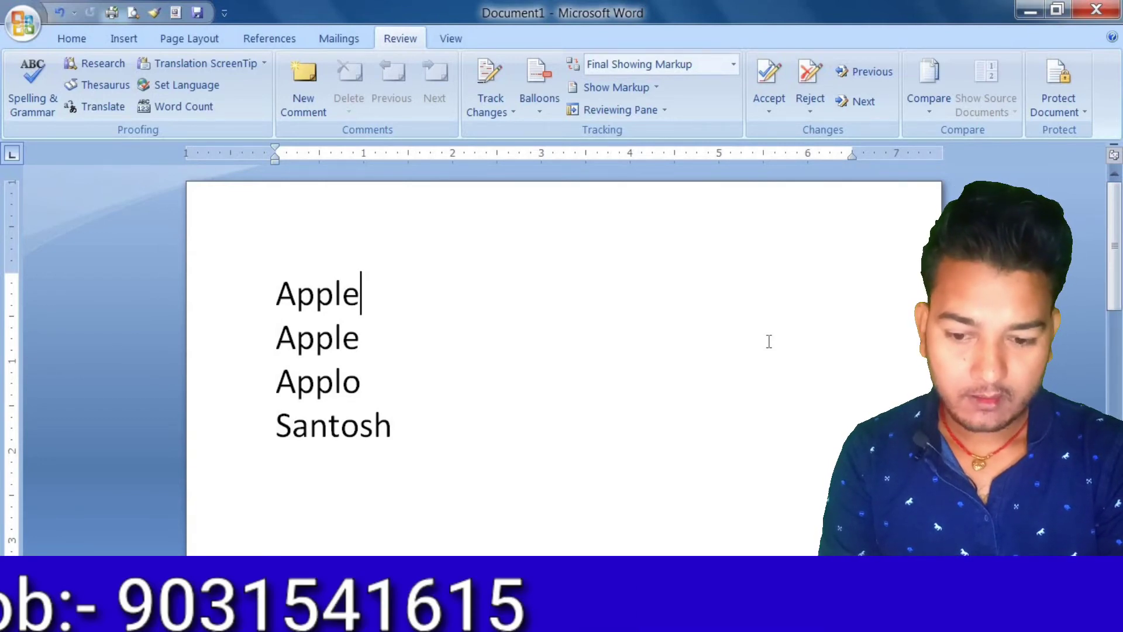
pyautogui.press('Down')
pyautogui.press('Right')
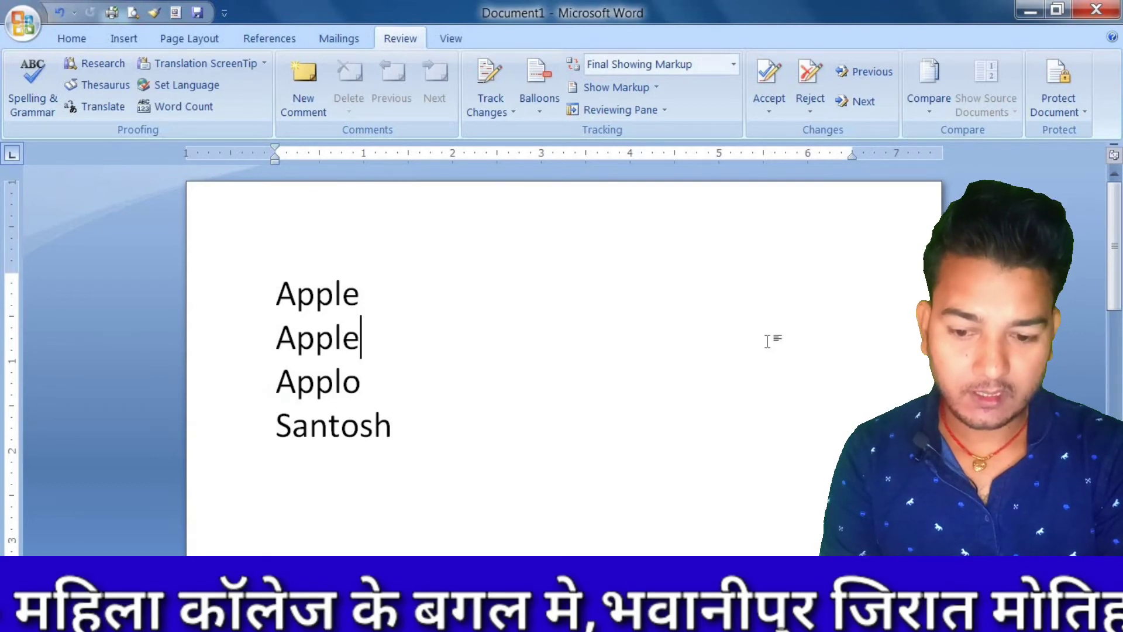
pyautogui.press('Right')
pyautogui.press('Right')
pyautogui.press('Right')
pyautogui.press('Right')
pyautogui.press('Right')
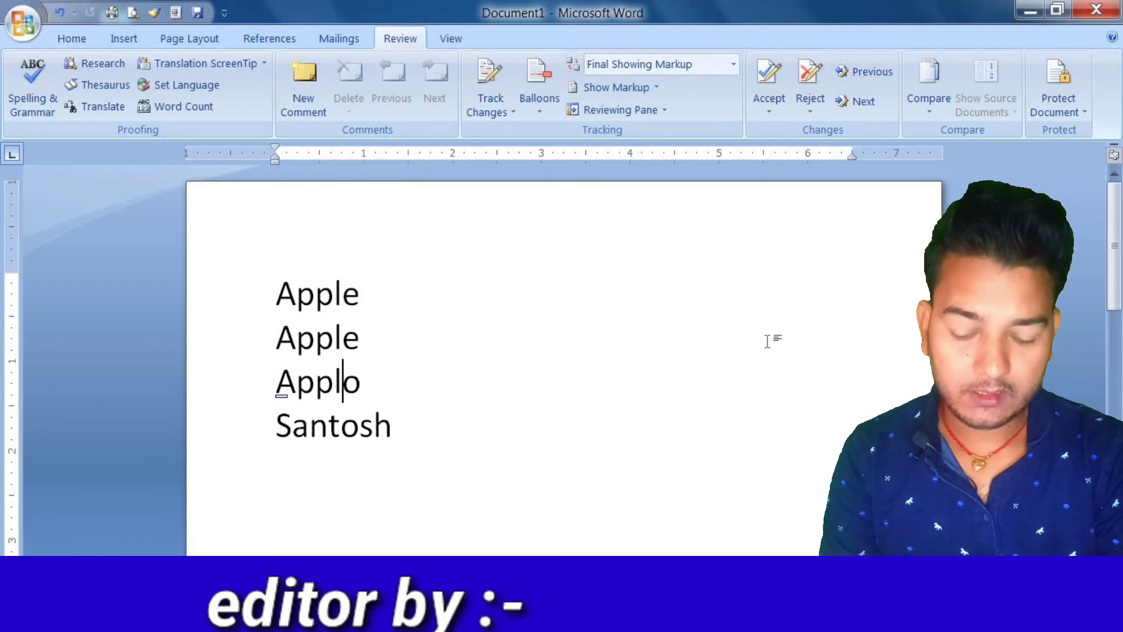
pyautogui.press('Right')
pyautogui.press('Right')
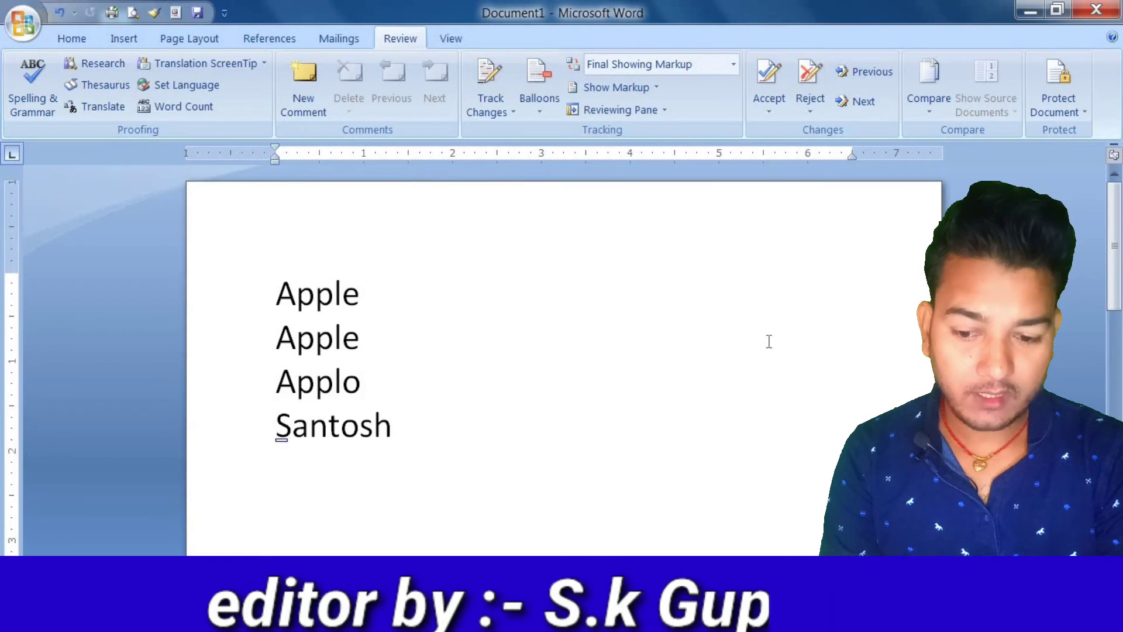
pyautogui.press('Right')
pyautogui.press('Right')
pyautogui.press('Right')
pyautogui.press('Right')
pyautogui.press('Right')
pyautogui.press('Right')
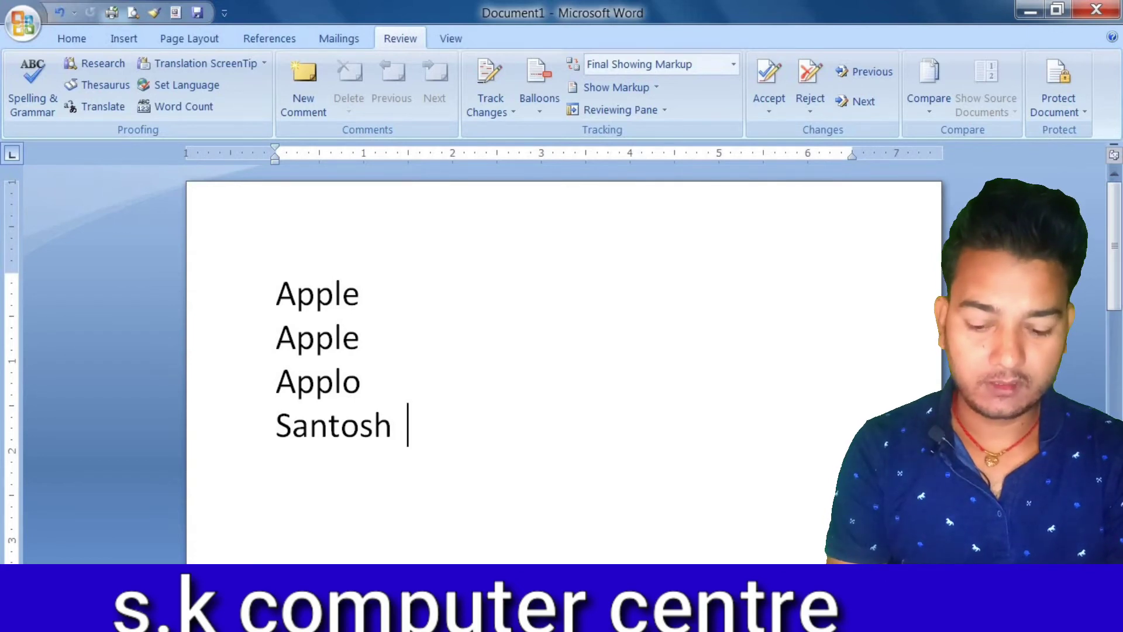
pyautogui.click(151, 106)
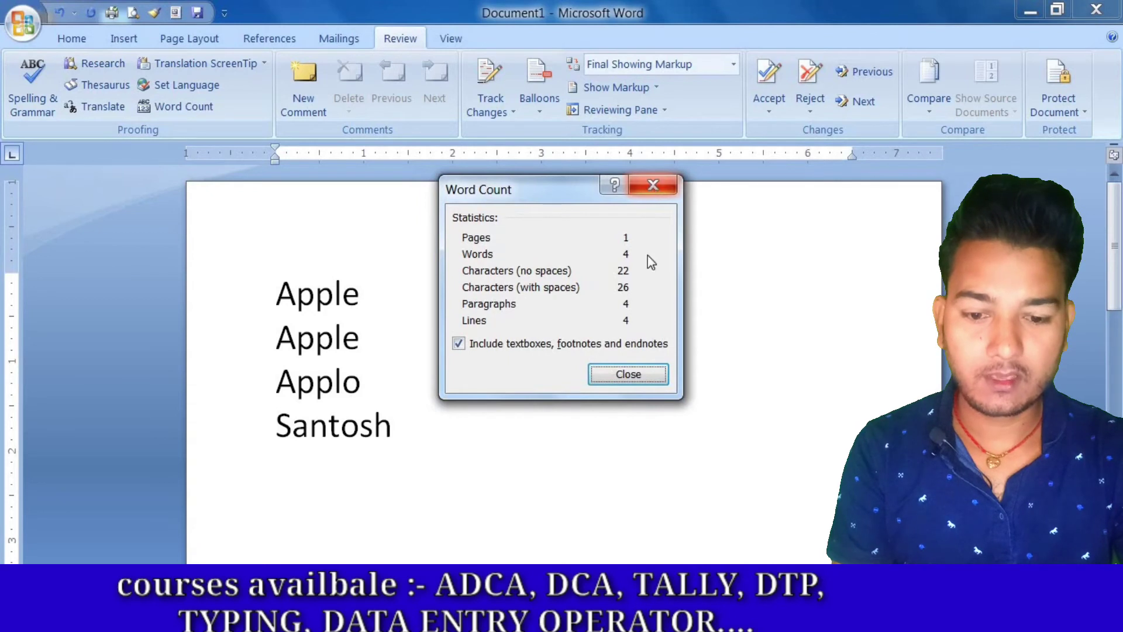
pyautogui.click(652, 186)
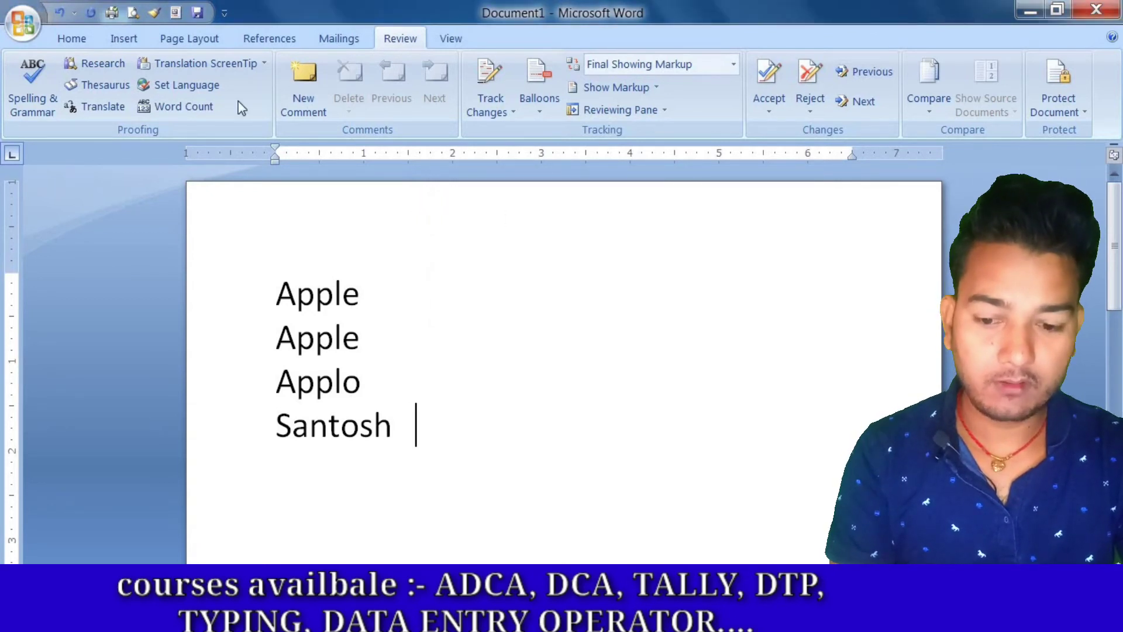
# Step: Add a standalone 'f' after Santosh and confirm Word Count shows 5 words, 28 characters
pyautogui.click(155, 107)
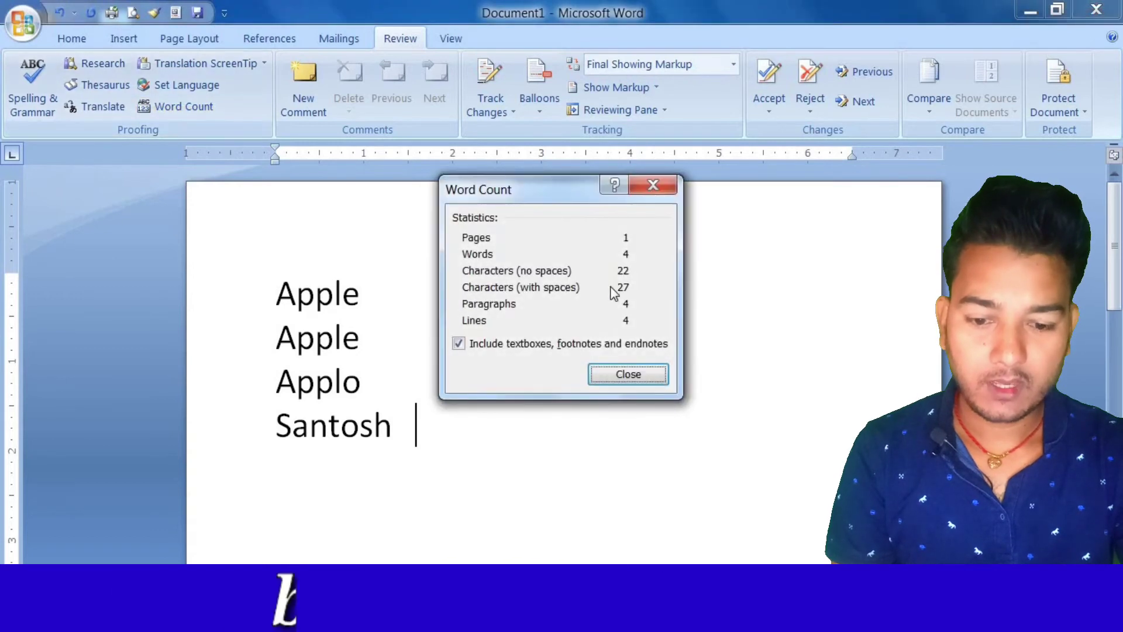
pyautogui.click(669, 182)
pyautogui.write('f')
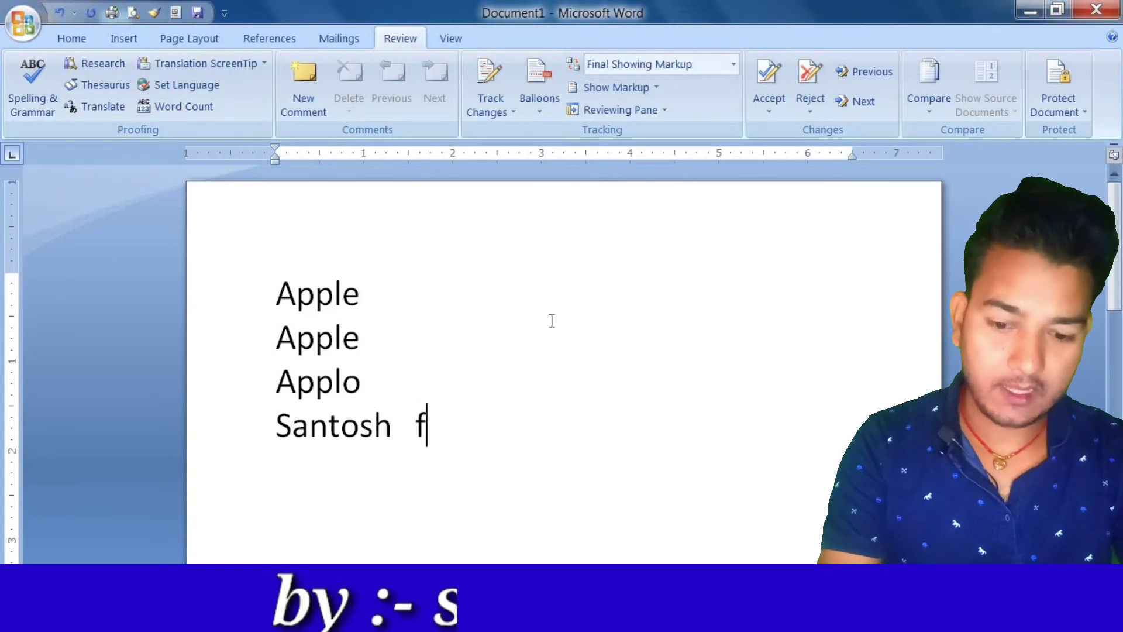
pyautogui.click(156, 105)
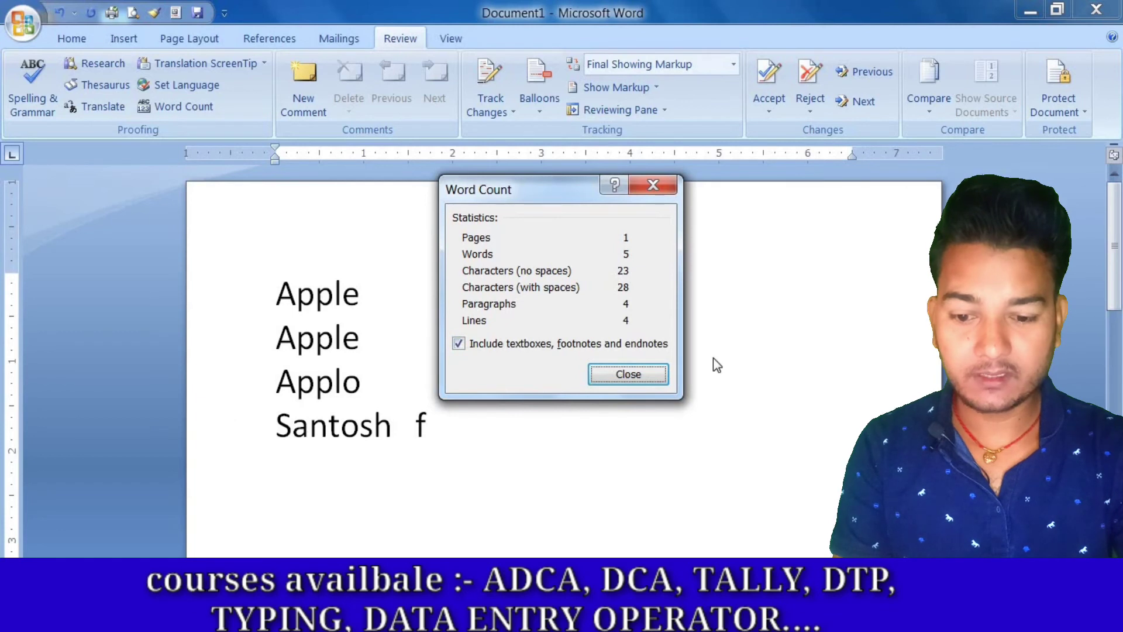
pyautogui.click(654, 186)
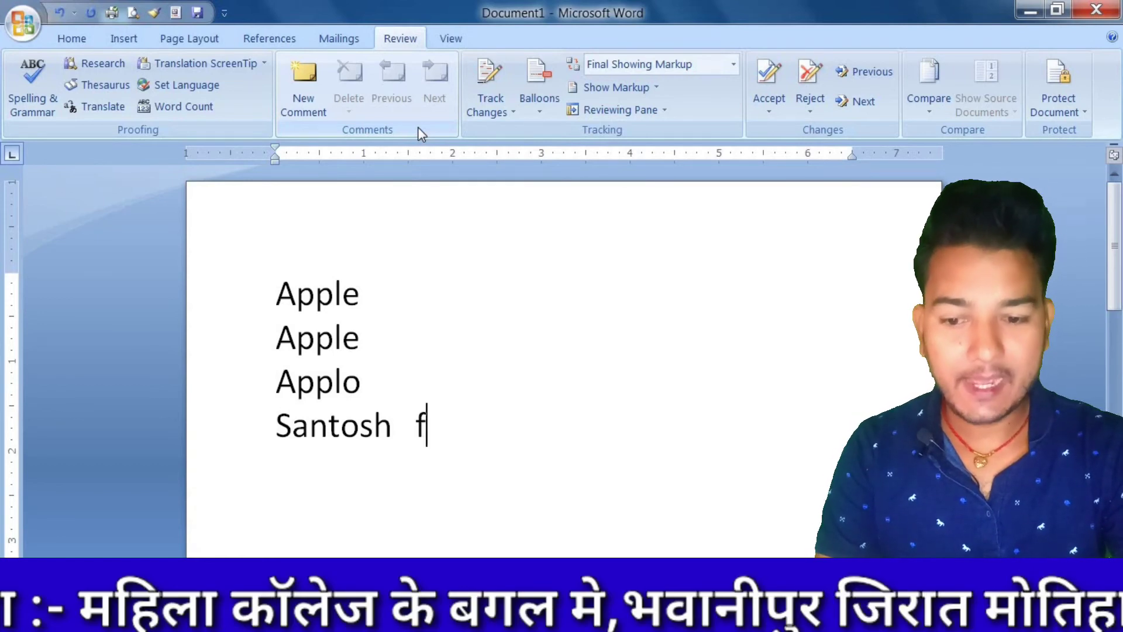
# Step: Finish the first Apple's comment so it reads 'Mast supper'
pyautogui.click(360, 293)
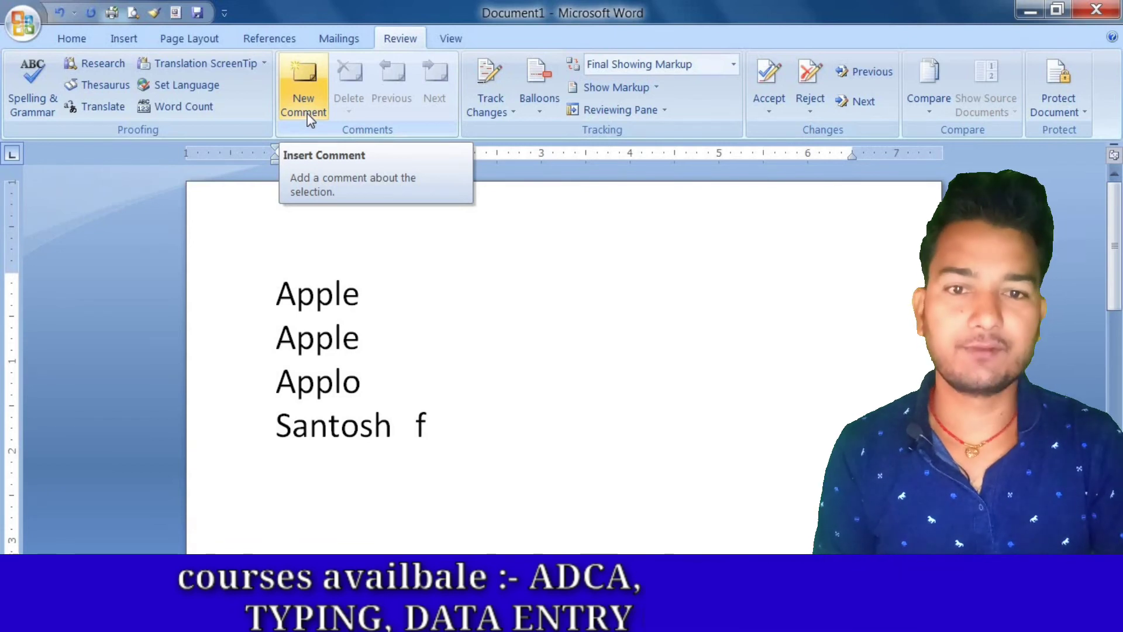
pyautogui.click(307, 113)
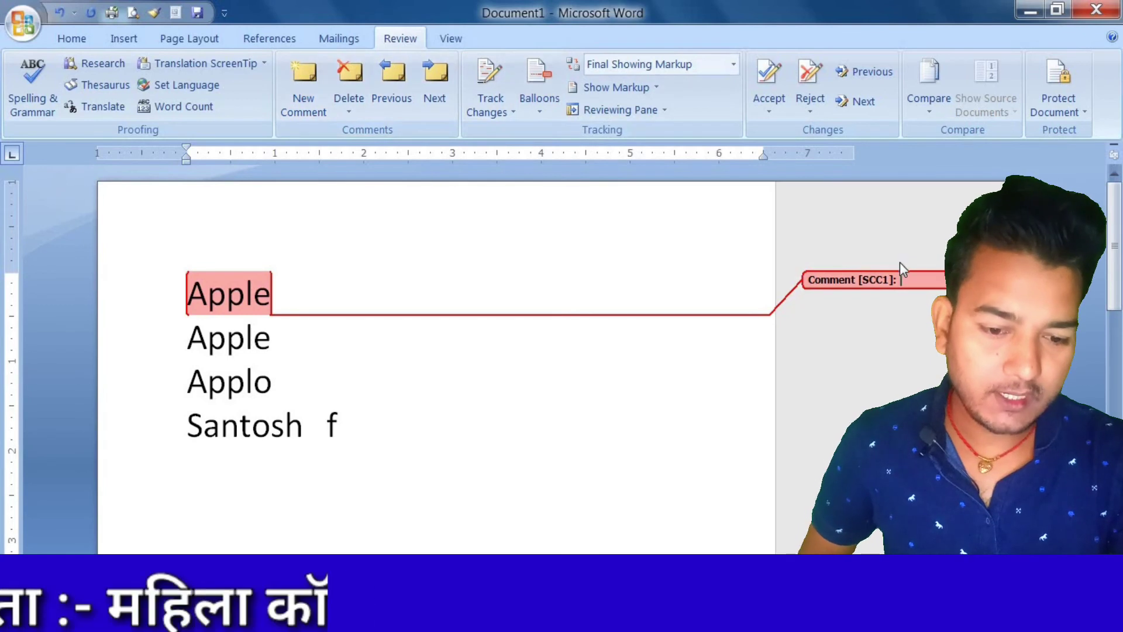
pyautogui.write('h')
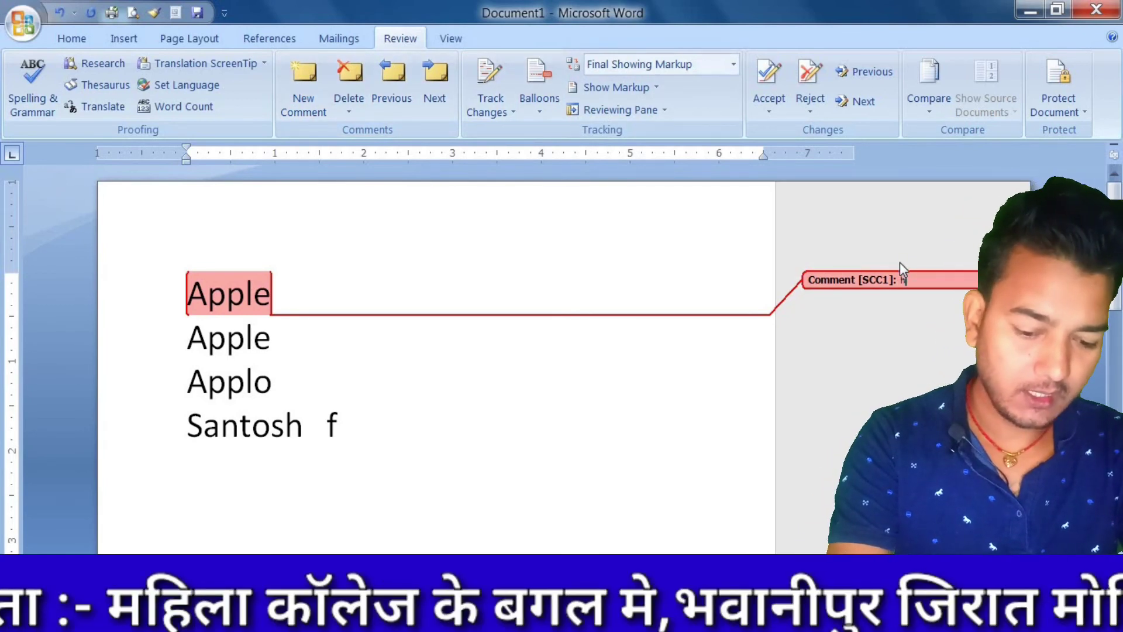
pyautogui.press('BackSpace')
pyautogui.write('m')
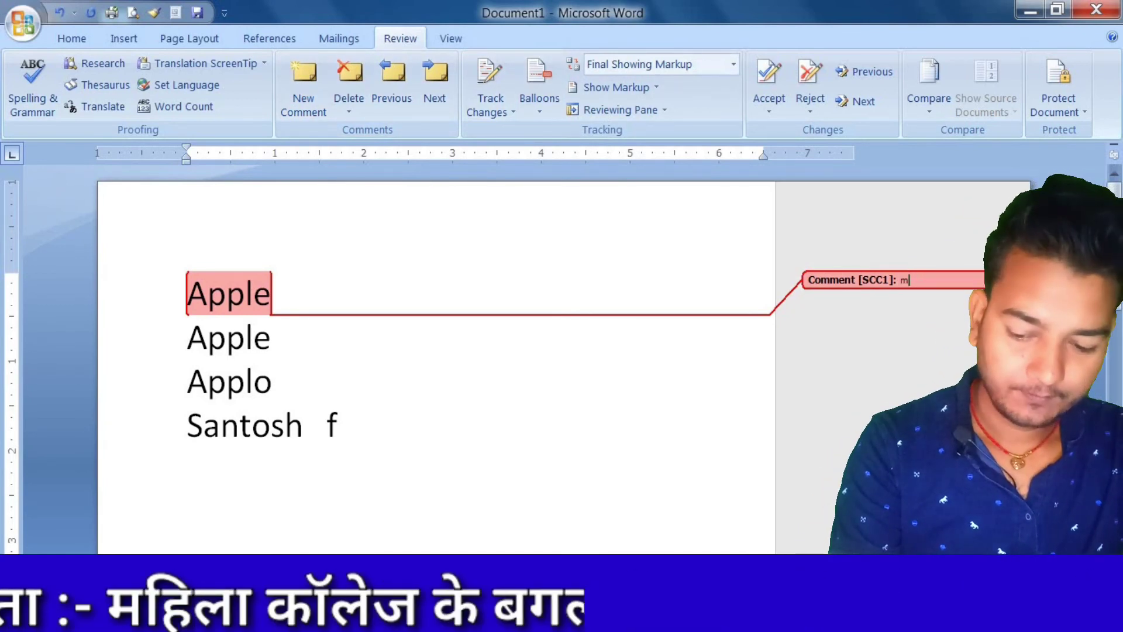
pyautogui.write('ast')
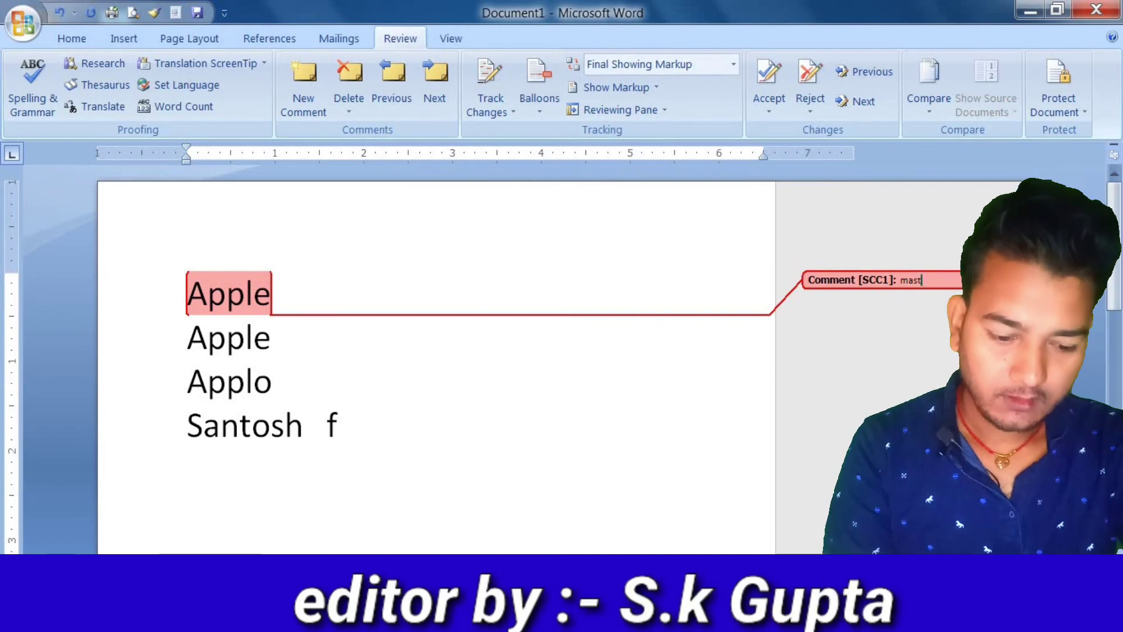
pyautogui.press('Return')
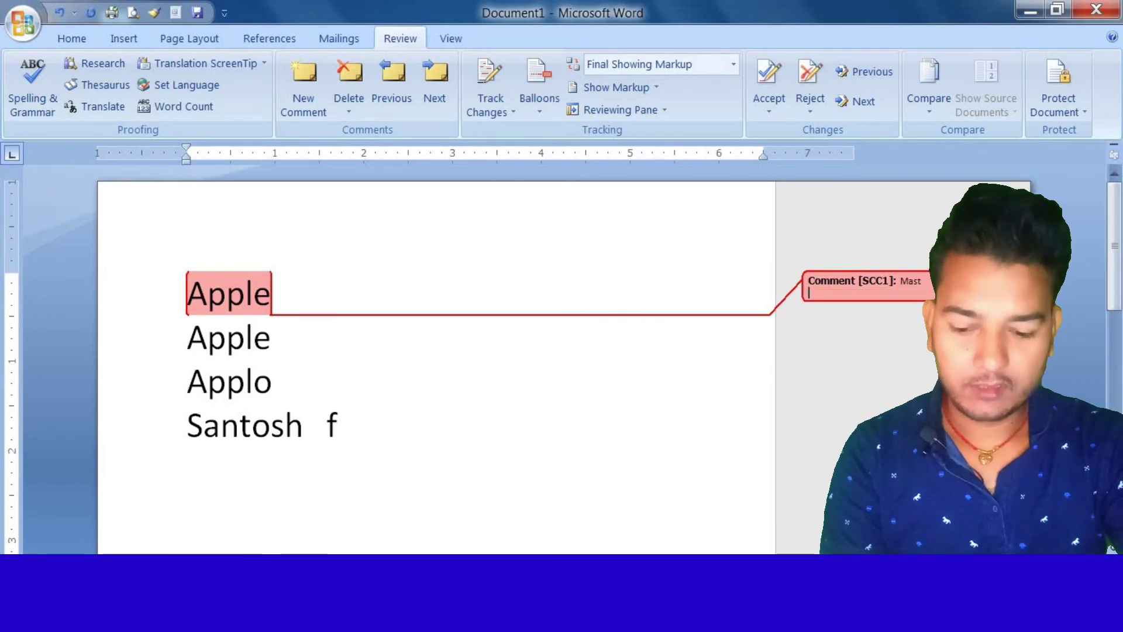
pyautogui.write('supper')
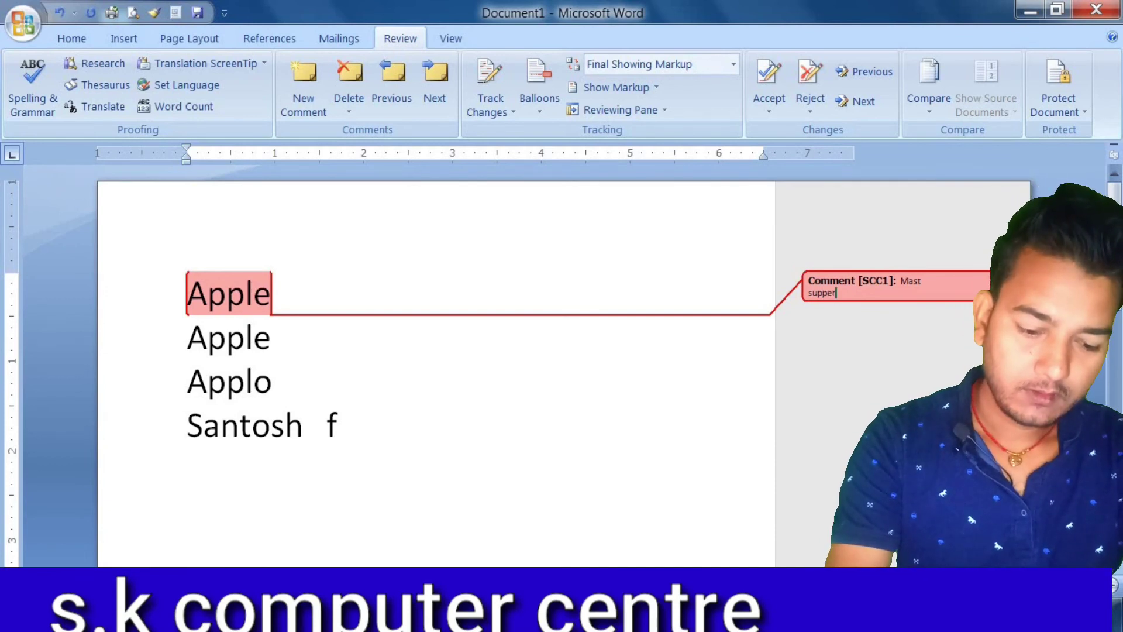
# Step: Add a 'wah gajab' comment on the first Apple, then a new comment on the second Apple
pyautogui.click(300, 92)
pyautogui.write('wah')
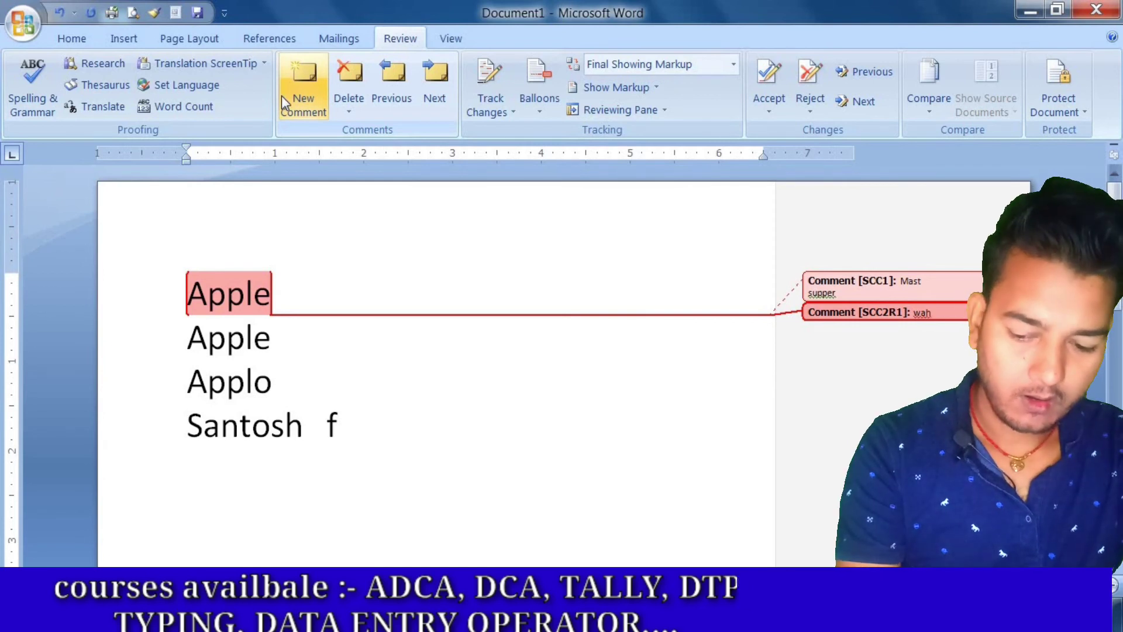
pyautogui.write(' gaj')
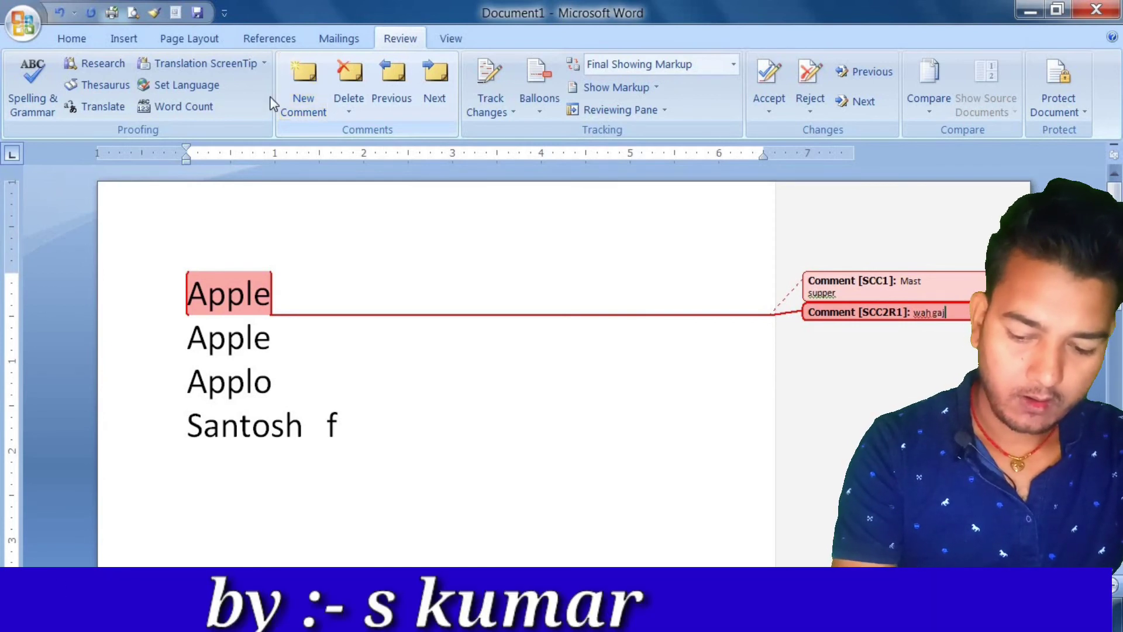
pyautogui.write('ab')
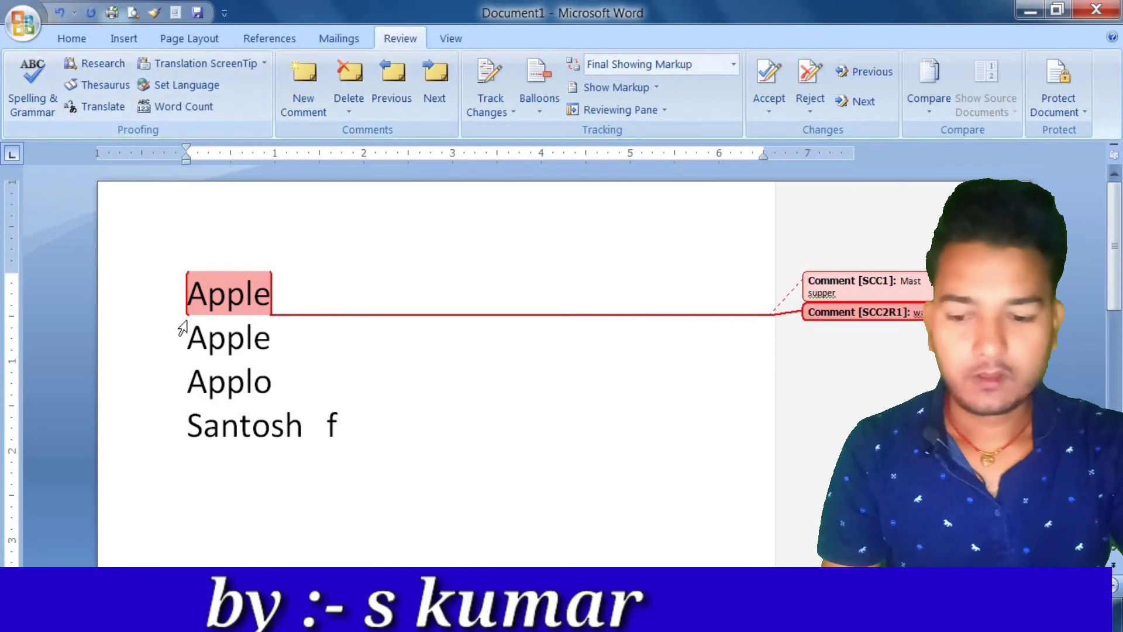
pyautogui.click(275, 338)
pyautogui.click(303, 87)
pyautogui.write('supper')
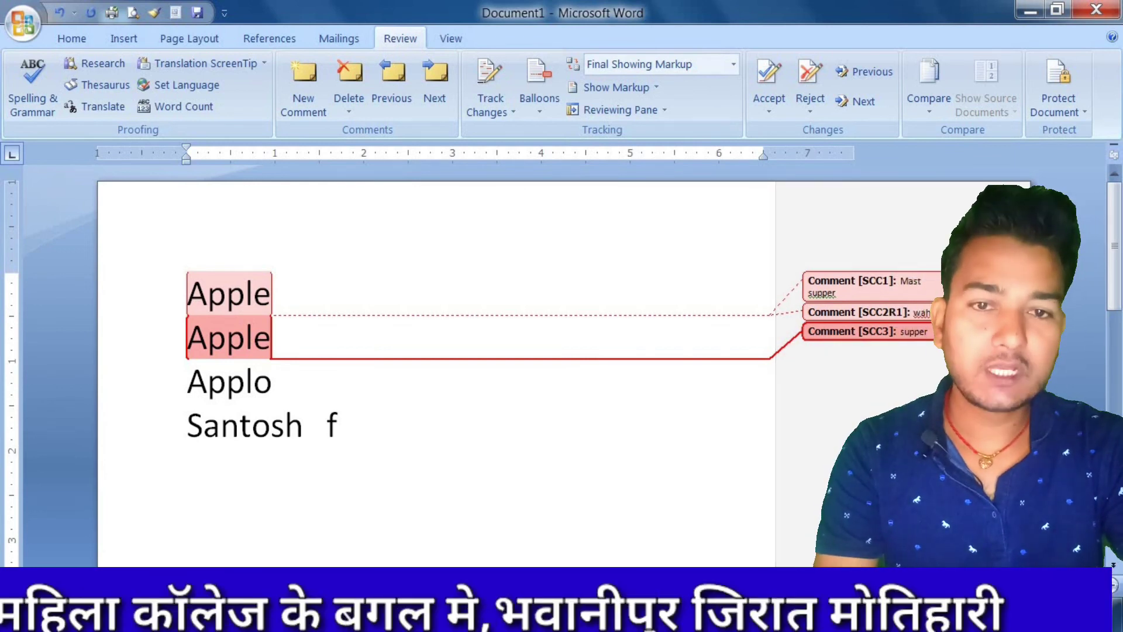
# Step: Attach a 'kya luck' comment to Applo
pyautogui.click(290, 383)
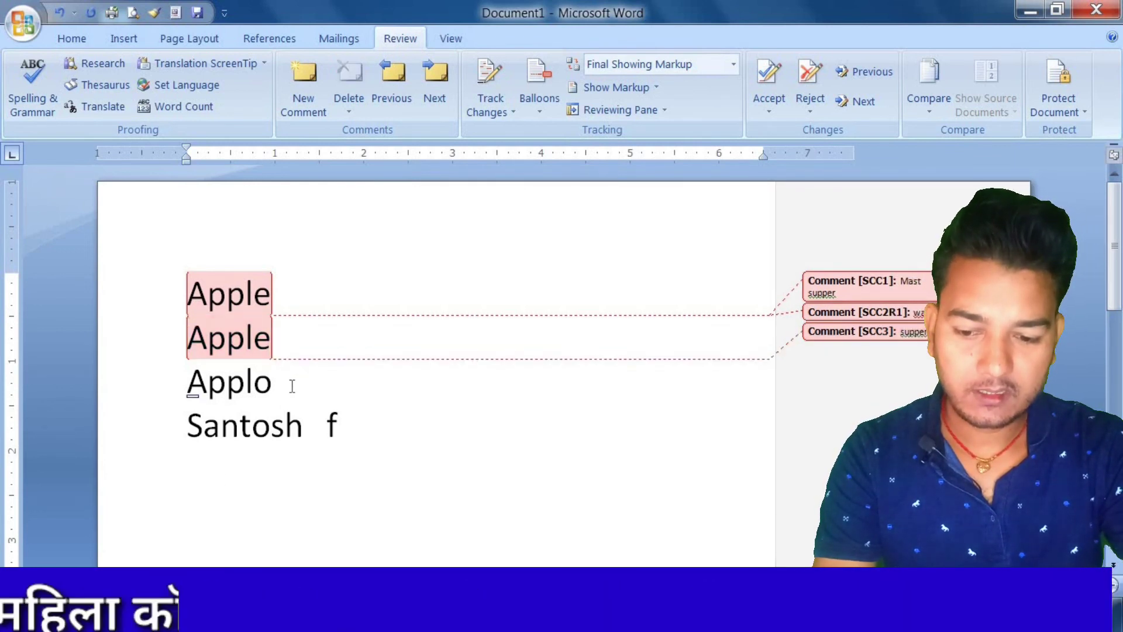
pyautogui.click(305, 105)
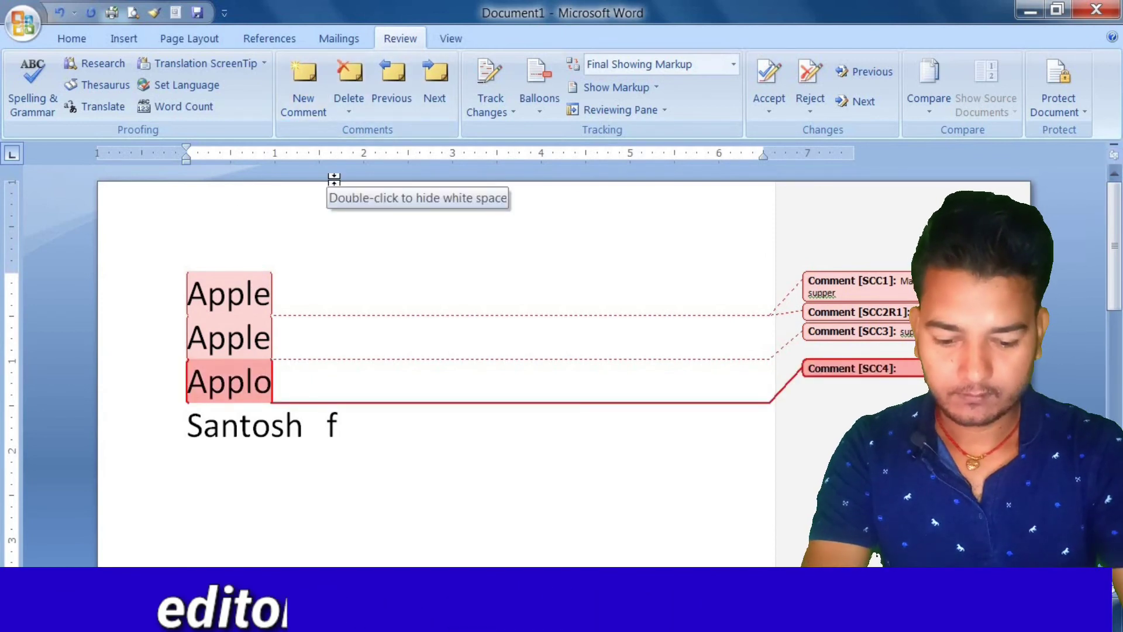
pyautogui.write('kya luck')
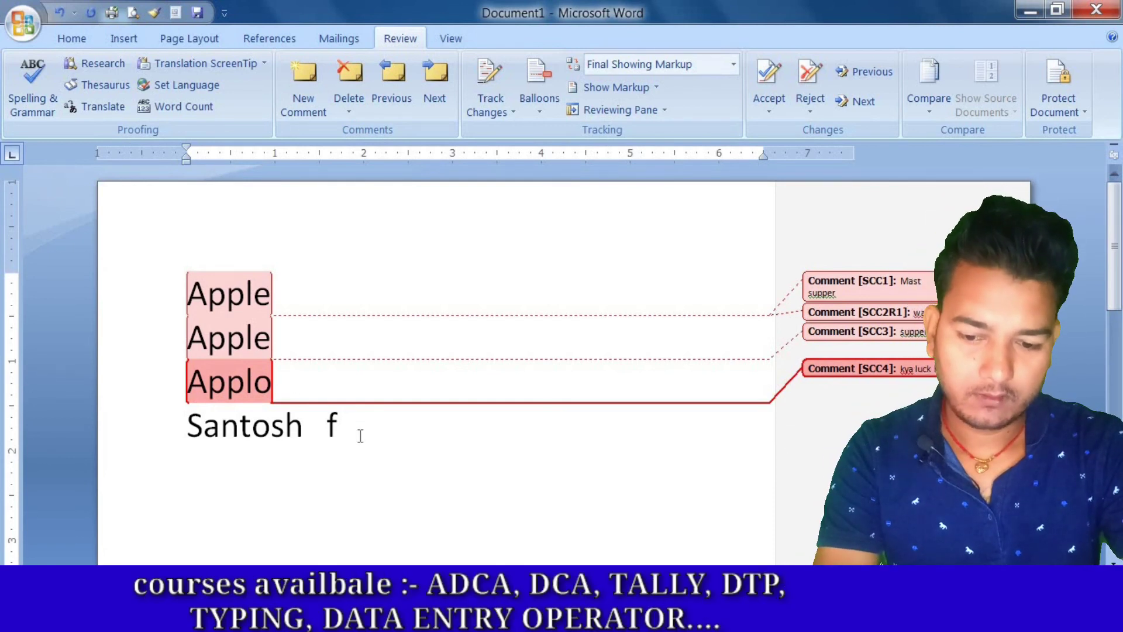
# Step: Add a comment to the lone 'f' after Santosh, then return to an earlier comment
pyautogui.click(360, 436)
pyautogui.click(303, 99)
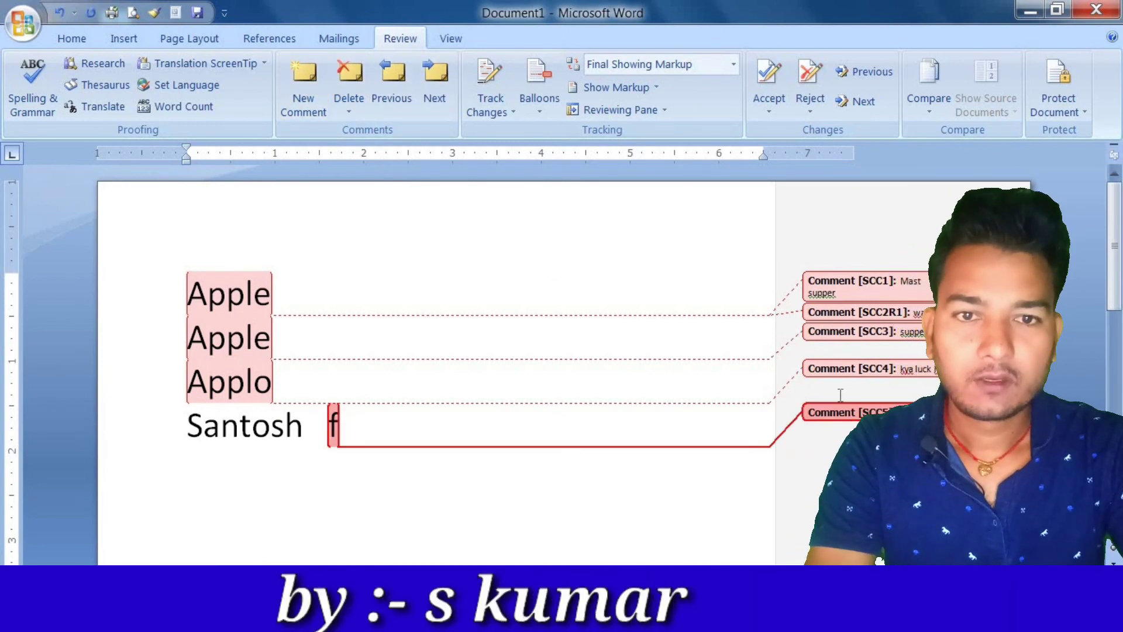
pyautogui.click(302, 298)
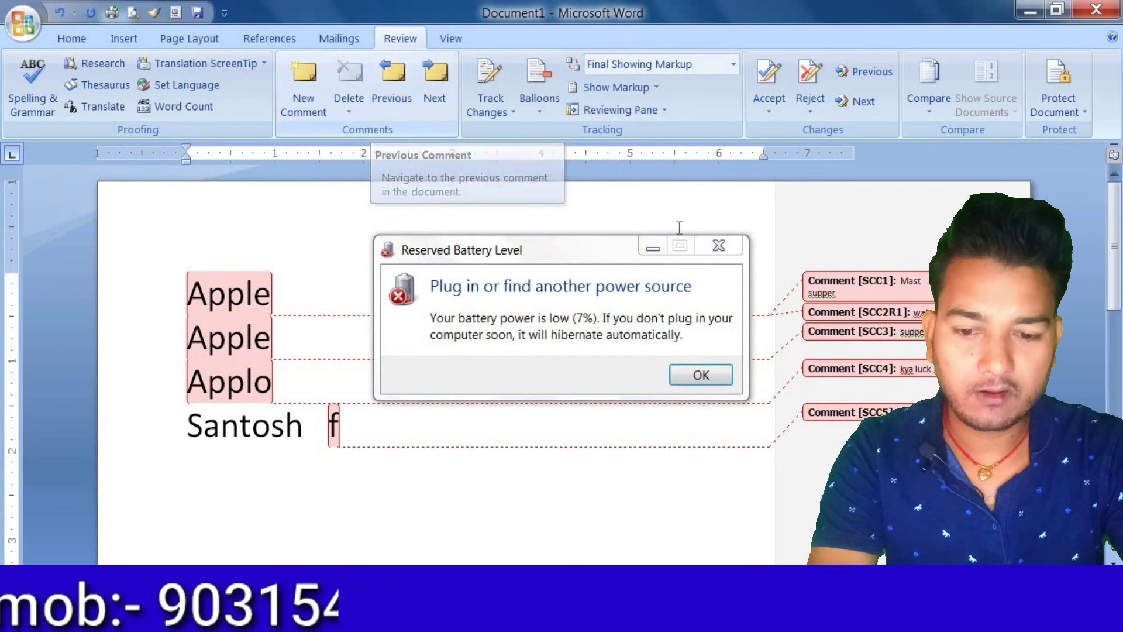
# Step: Dismiss the battery warning and cycle through all comments with Previous and Next, ending on the first Apple's comment
pyautogui.click(716, 243)
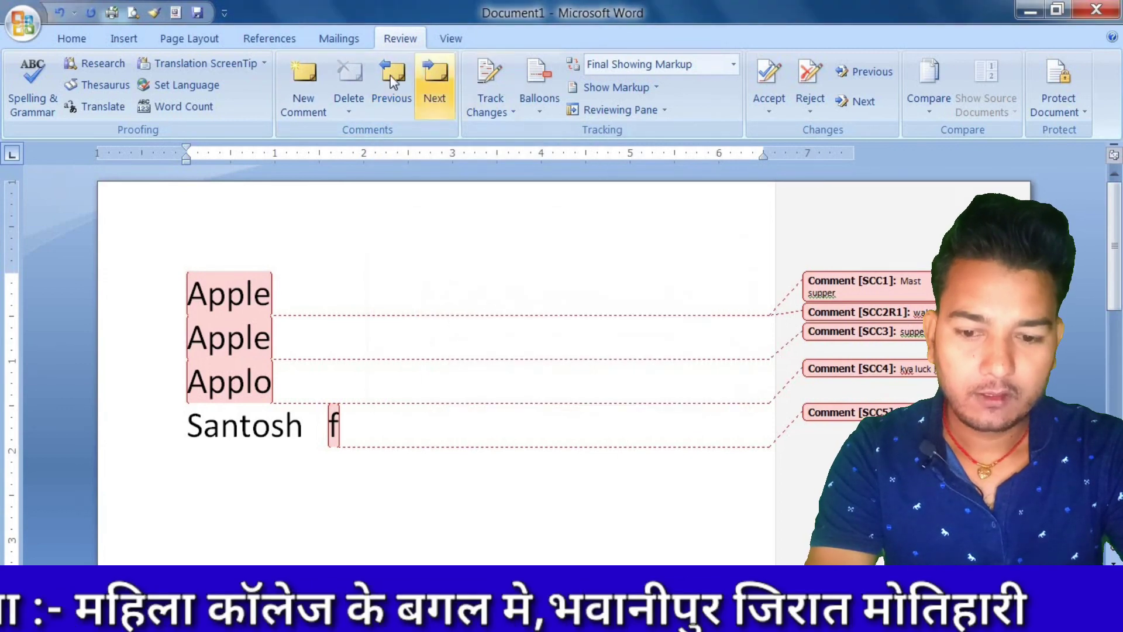
pyautogui.click(378, 77)
pyautogui.click(398, 89)
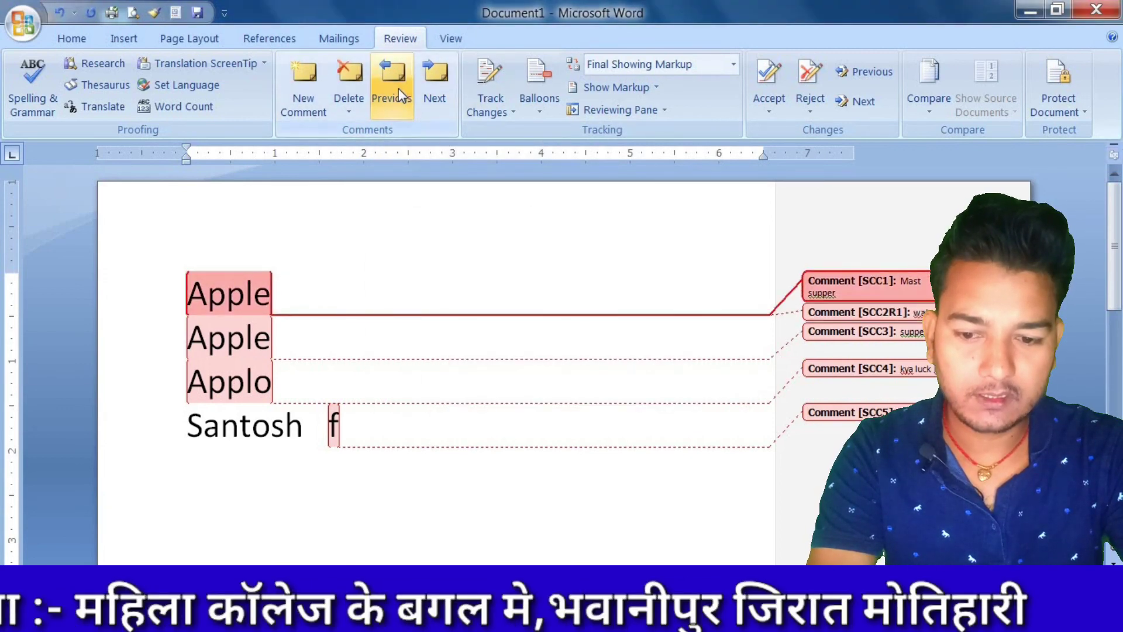
pyautogui.click(399, 89)
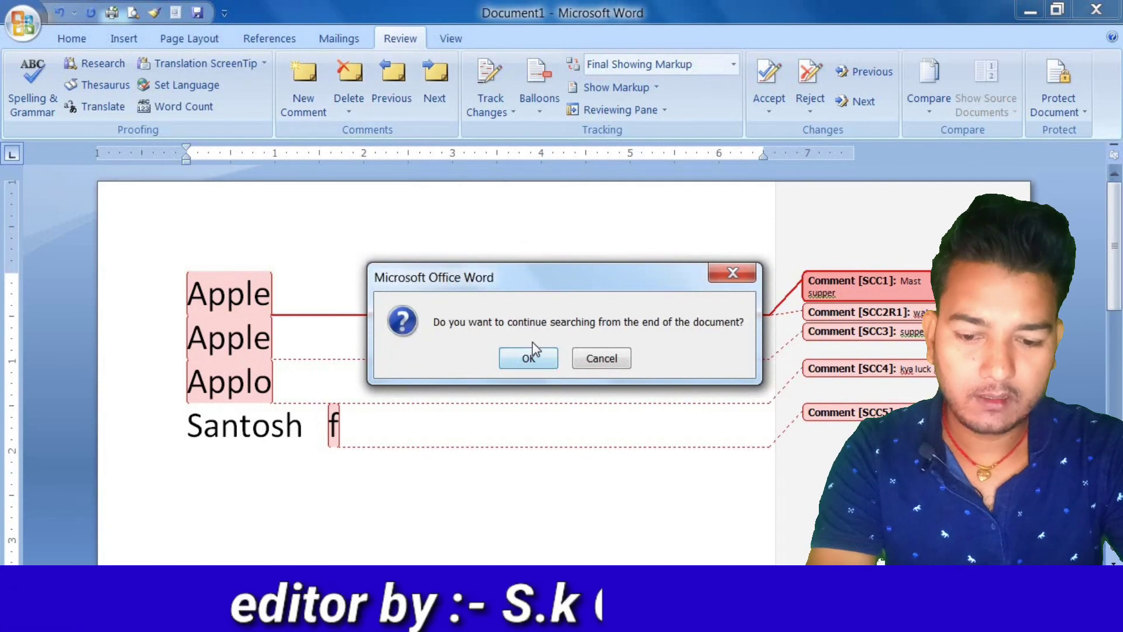
pyautogui.click(529, 359)
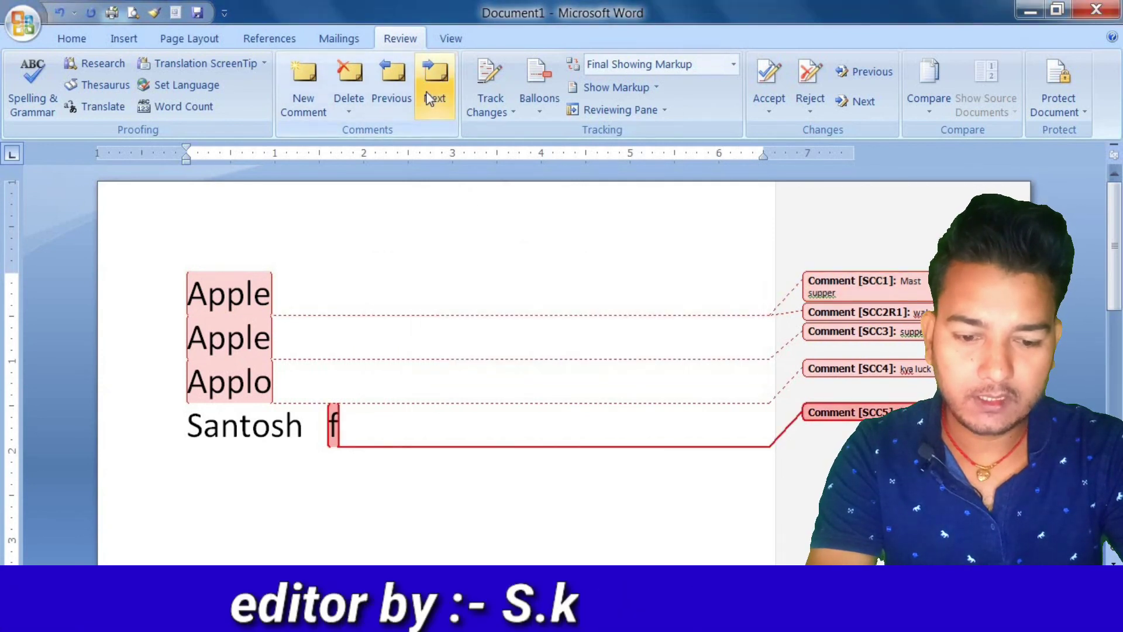
pyautogui.click(397, 92)
pyautogui.click(410, 100)
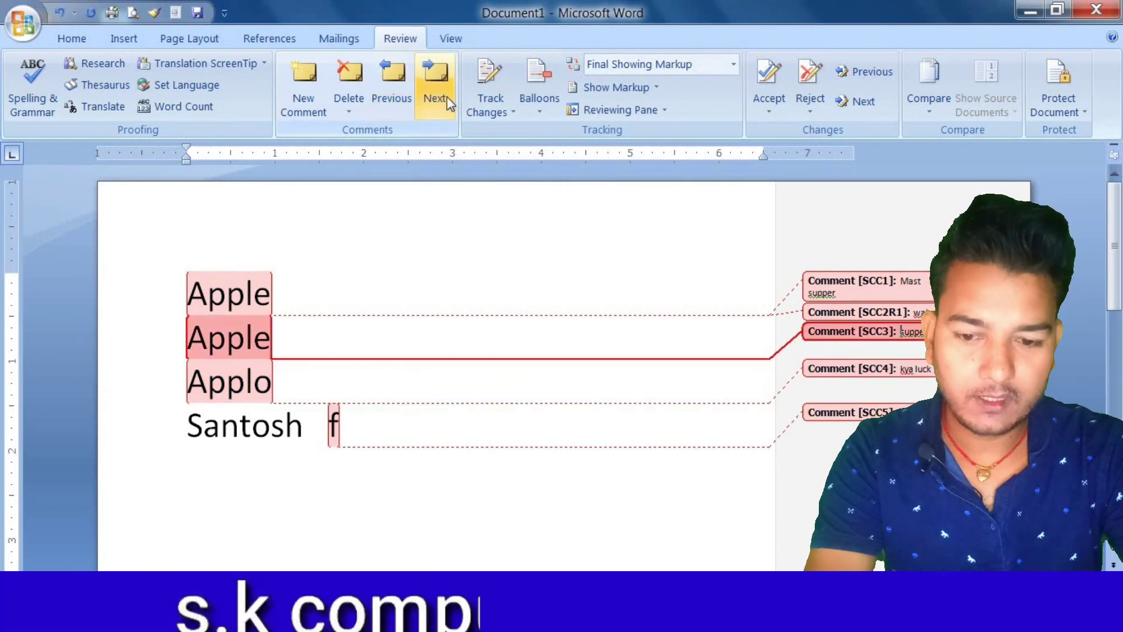
pyautogui.click(431, 95)
pyautogui.click(428, 93)
pyautogui.click(395, 83)
pyautogui.click(395, 83)
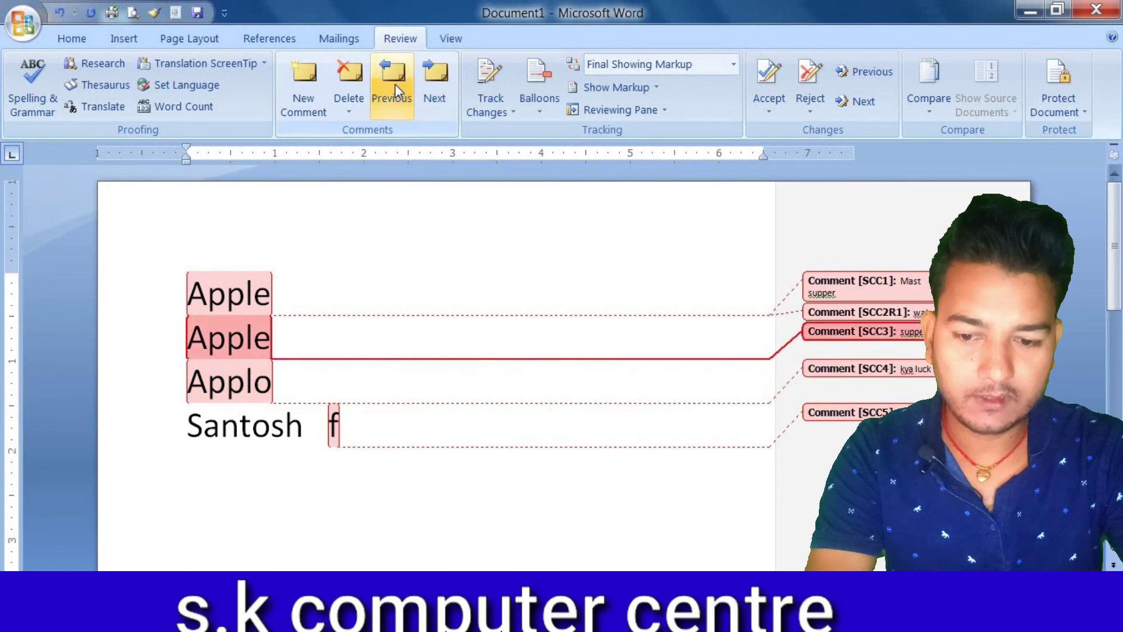
pyautogui.click(394, 83)
pyautogui.click(436, 92)
pyautogui.click(401, 86)
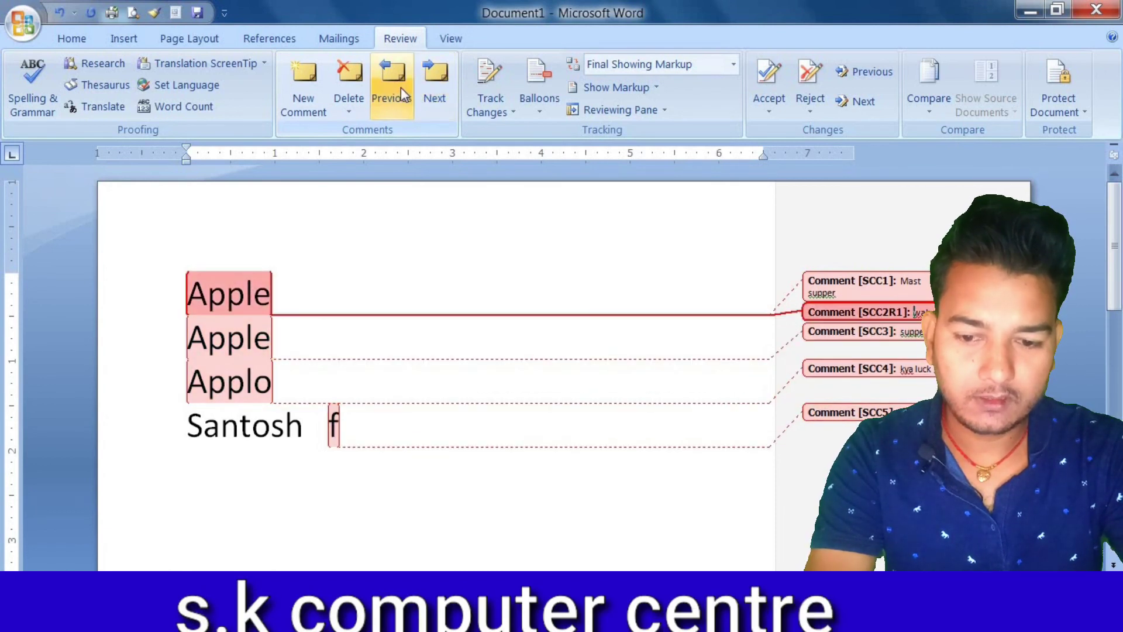
pyautogui.click(401, 87)
pyautogui.click(350, 109)
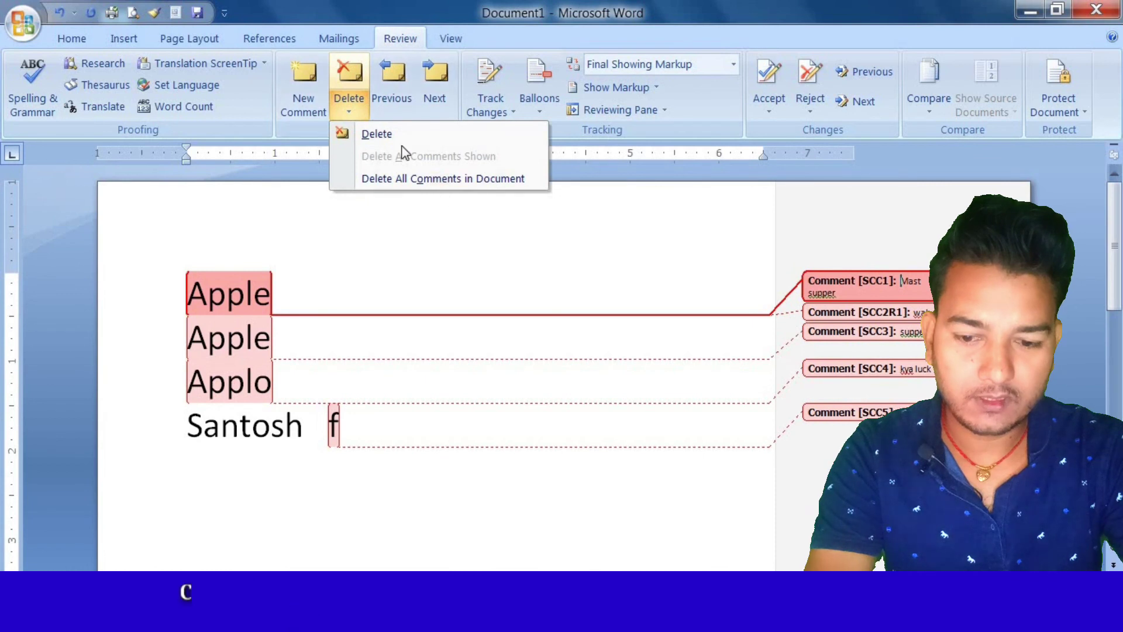
# Step: Delete the 'Mast supper' comment and turn on Track Changes
pyautogui.click(375, 133)
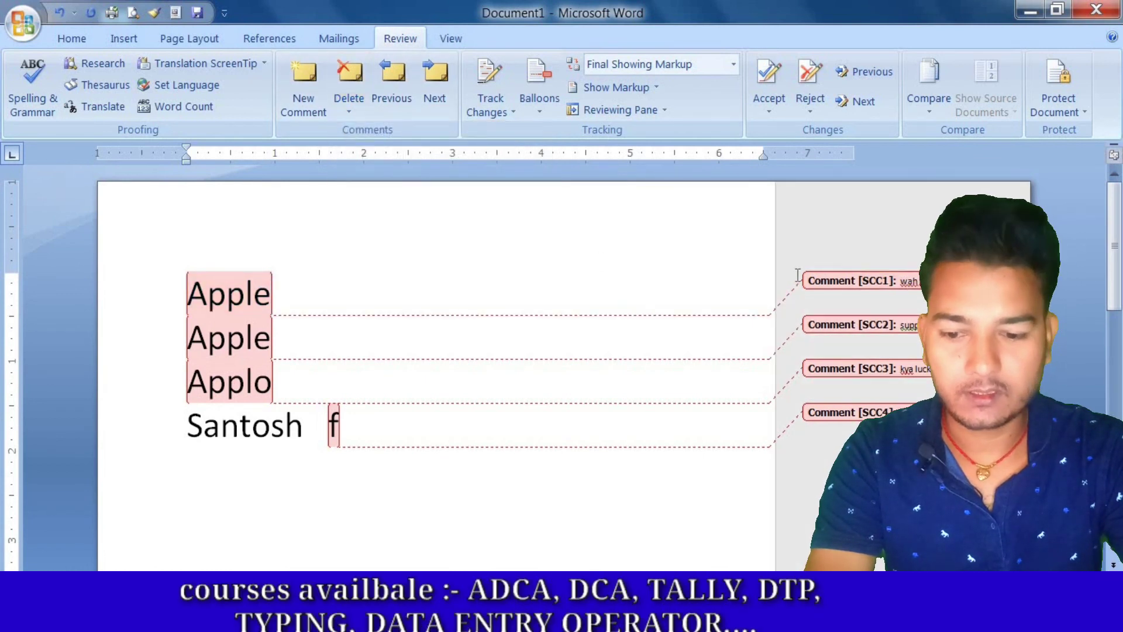
pyautogui.click(506, 113)
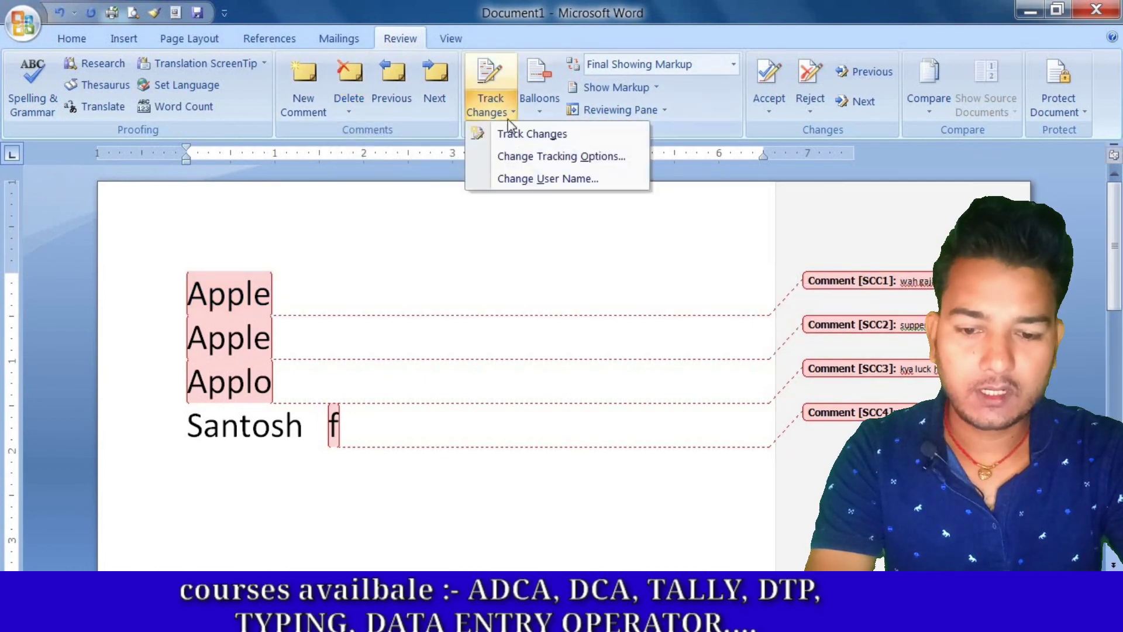
pyautogui.click(517, 134)
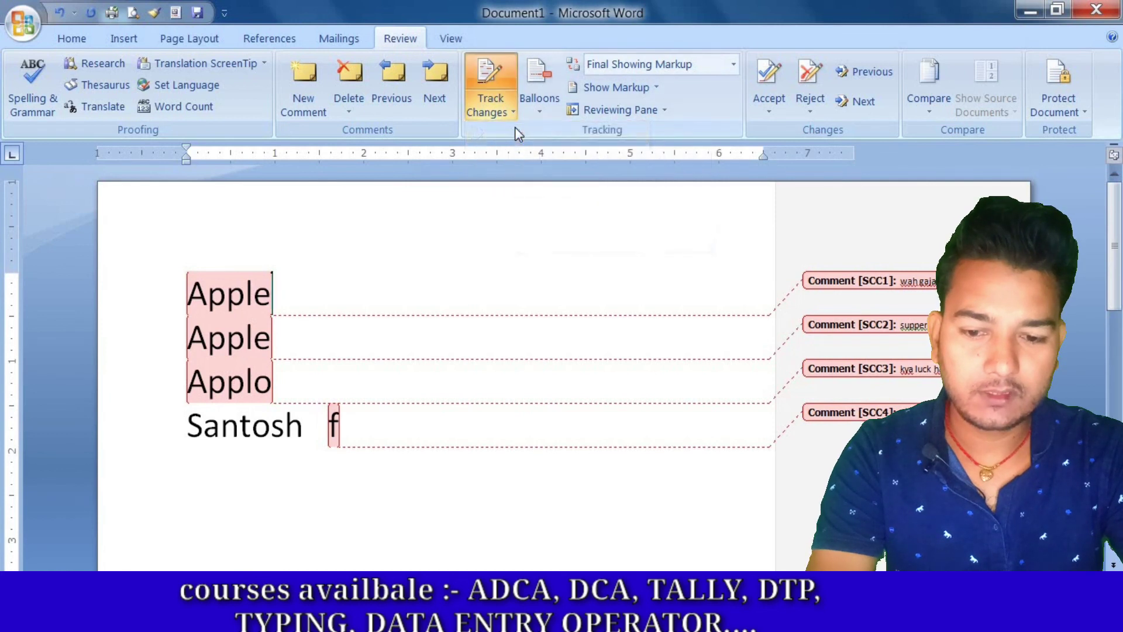